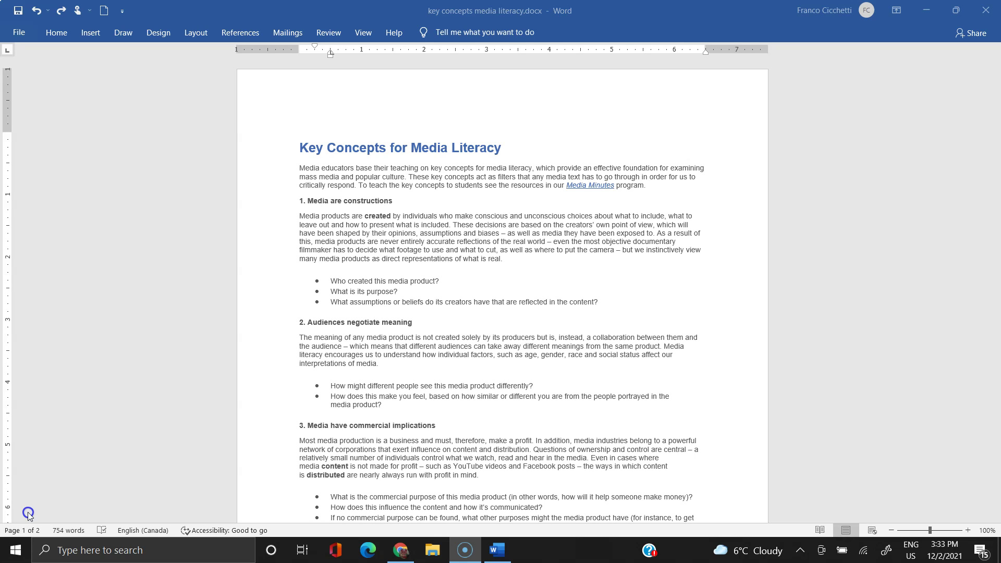
Step: Start Read Aloud for the media literacy document and bring up the reviewing tools
{"action": "key", "text": "ctrl+alt+space"}
{"action": "left_click", "coordinate": [334, 33]}
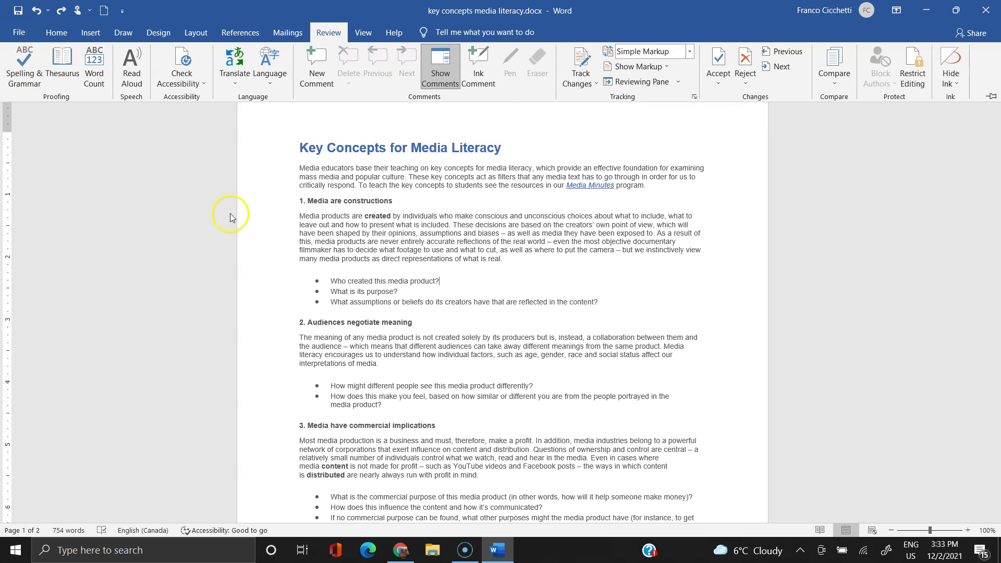
{"action": "left_click", "coordinate": [501, 227]}
{"action": "double_click", "coordinate": [500, 226]}
{"action": "key", "text": "Delete"}
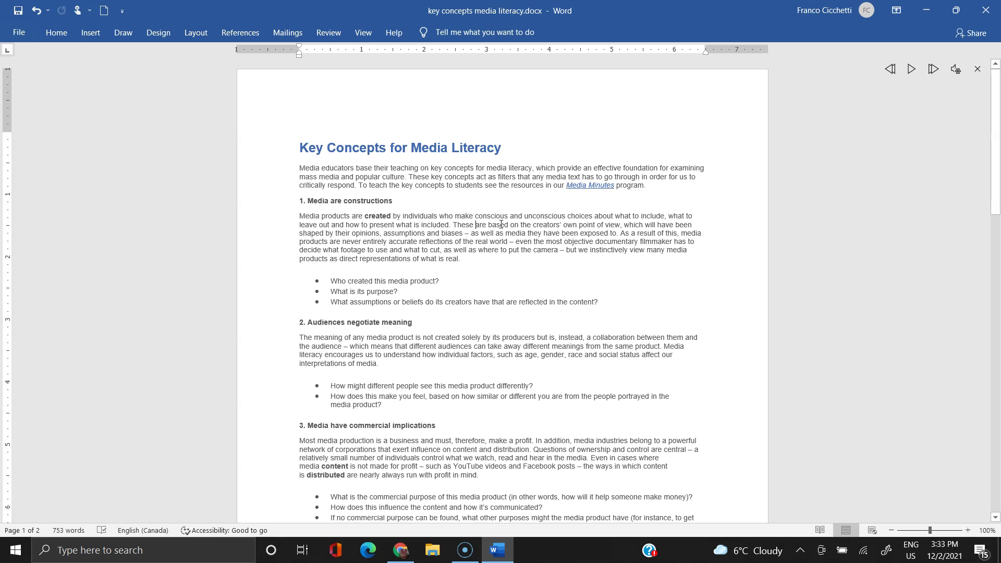
{"action": "key", "text": "ctrl+z"}
Step: Misspell three words in the paragraph under "Media are constructions" as "decisins", "reflectins" and "neer"
{"action": "left_click", "coordinate": [487, 249]}
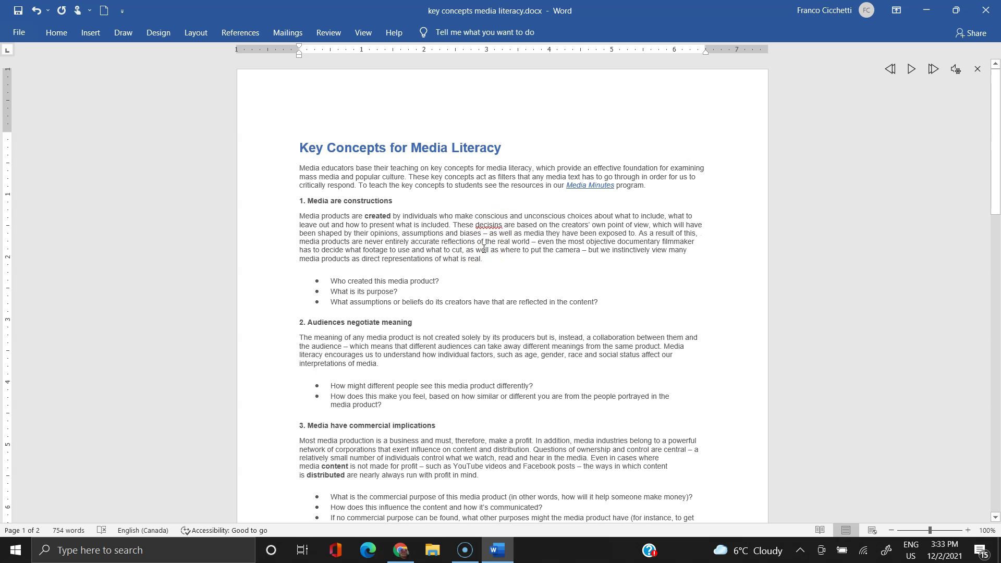
{"action": "left_click", "coordinate": [466, 243]}
{"action": "key", "text": "BackSpace"}
{"action": "left_click", "coordinate": [396, 246]}
{"action": "key", "text": "BackSpace"}
{"action": "type", "text": "e"}
{"action": "left_click", "coordinate": [376, 241]}
{"action": "key", "text": "BackSpace"}
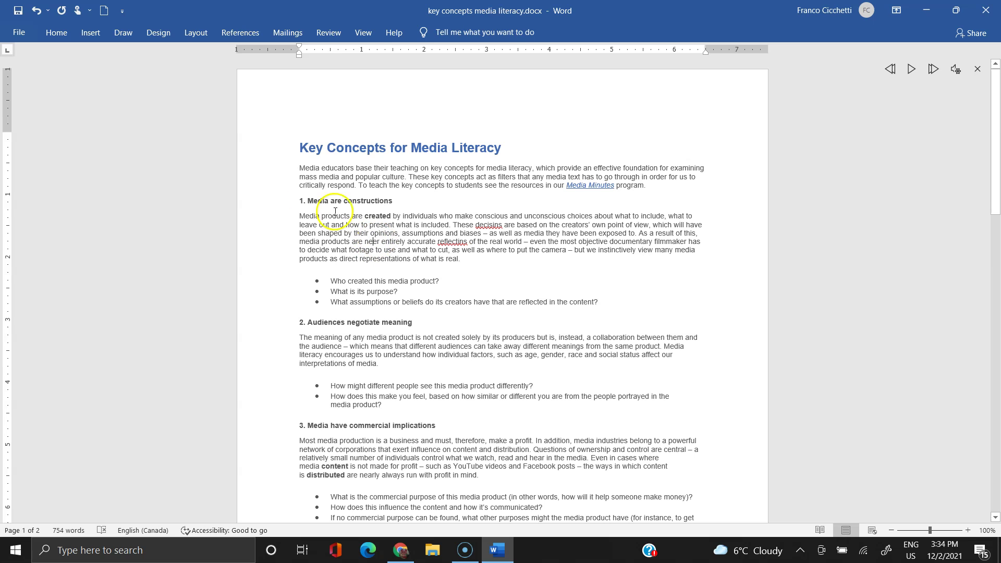
{"action": "left_click", "coordinate": [387, 307]}
Step: Run the spelling and grammar check, replace "decisins" with the suggestion "decisions", and end the check
{"action": "left_click", "coordinate": [346, 32]}
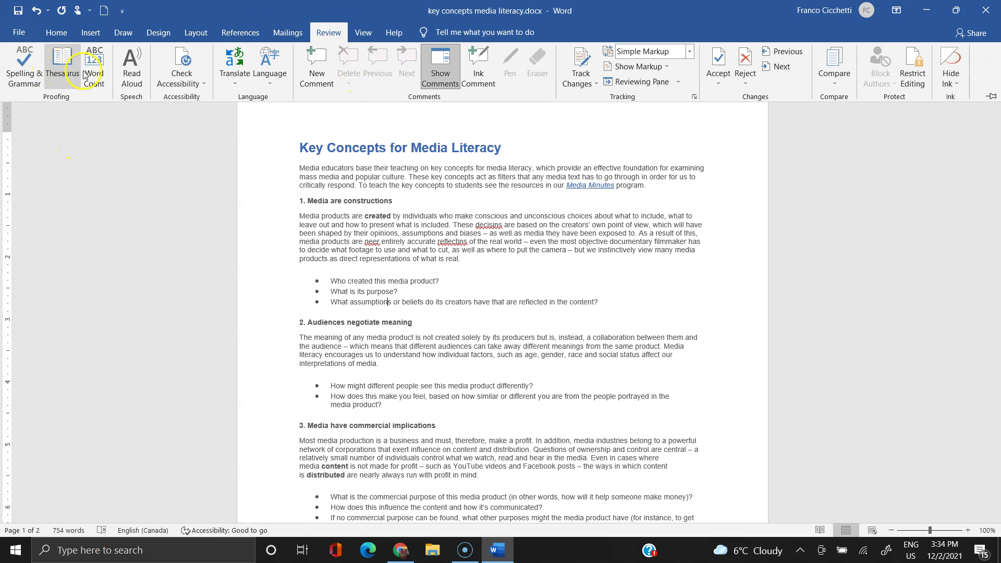
{"action": "left_click", "coordinate": [12, 73]}
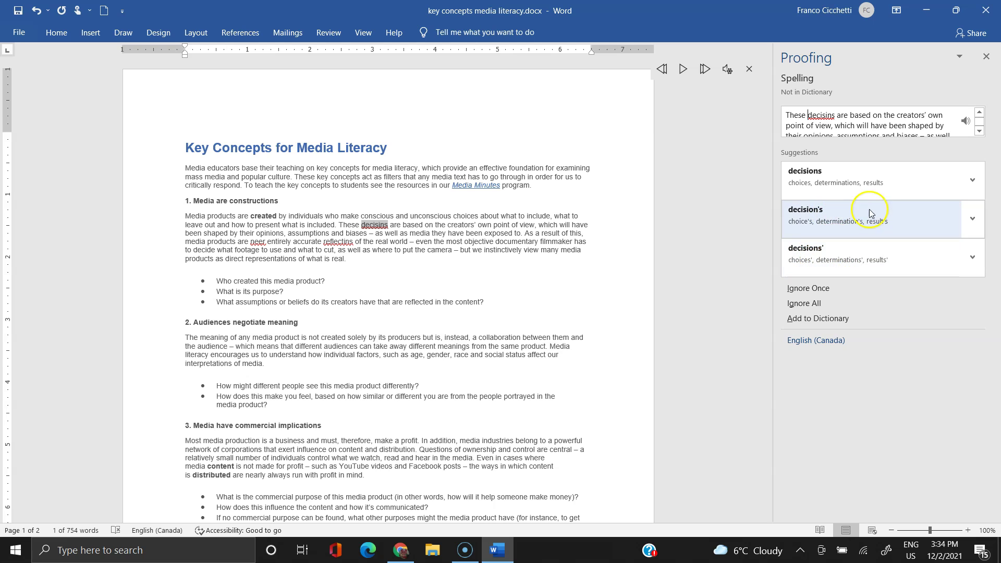
{"action": "left_click", "coordinate": [972, 179]}
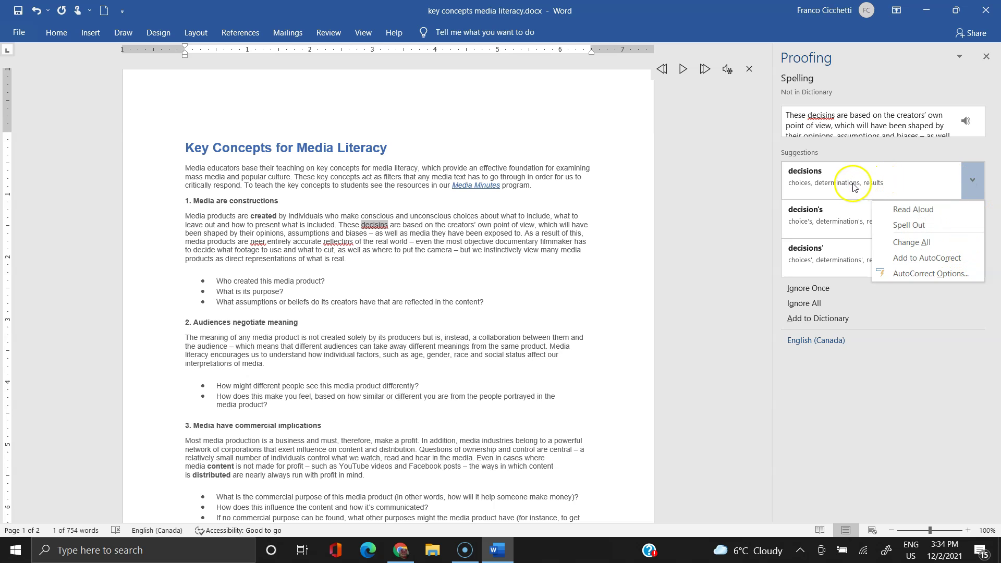
{"action": "left_click", "coordinate": [822, 183]}
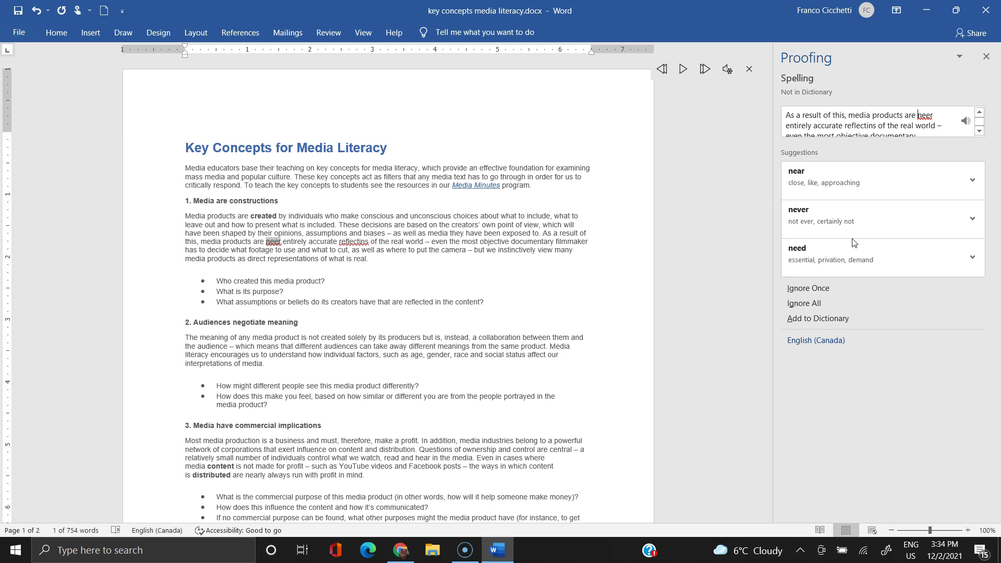
{"action": "left_click", "coordinate": [876, 236]}
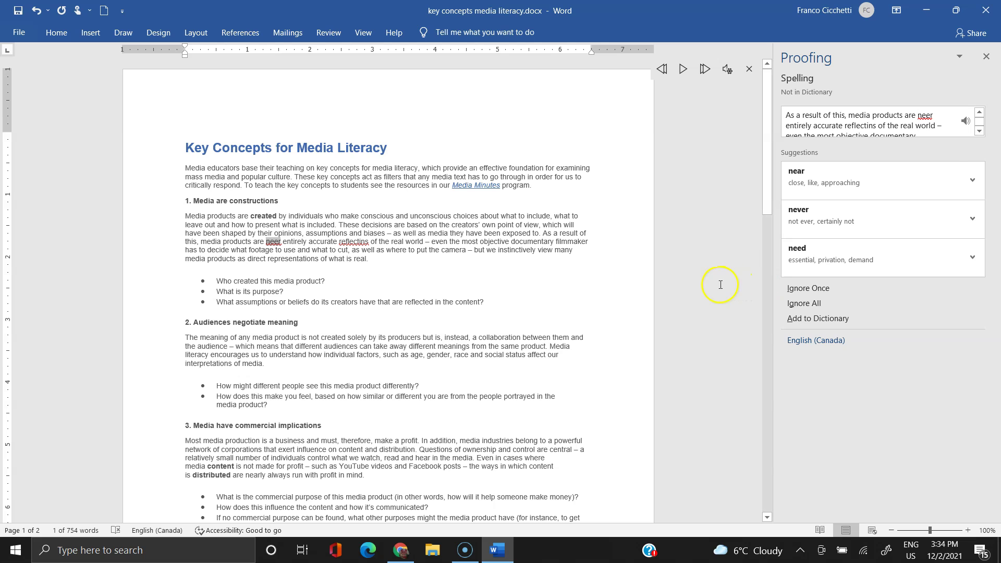
{"action": "left_click", "coordinate": [984, 56]}
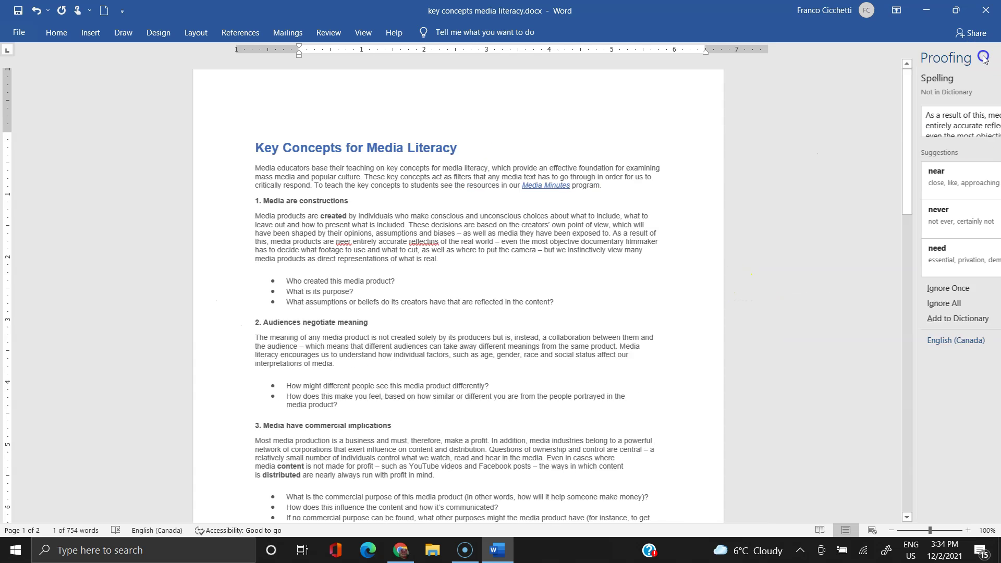
Step: Examine the spelling suggestions for "neer" and "reflectins" directly in the text without applying any
{"action": "right_click", "coordinate": [387, 242]}
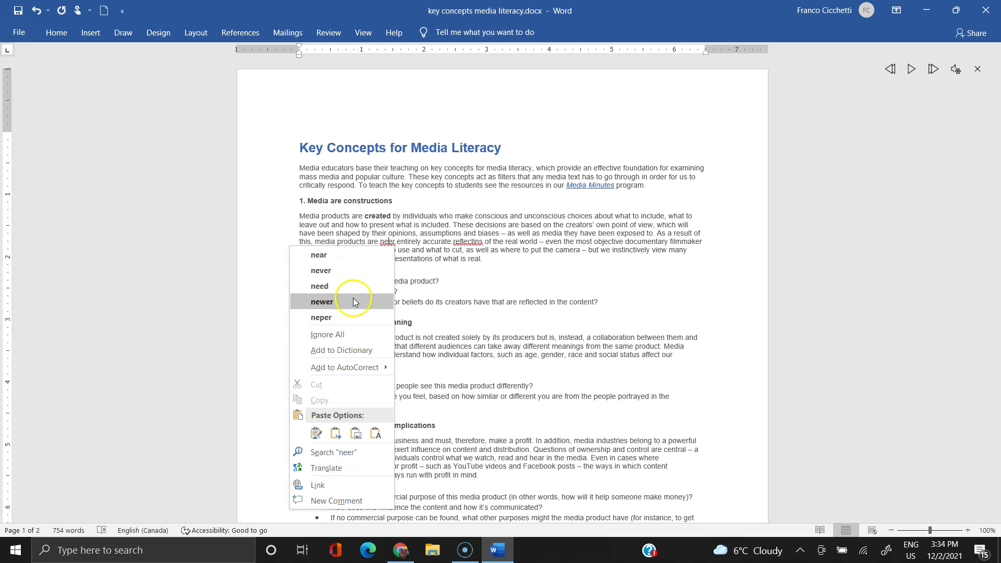
{"action": "right_click", "coordinate": [462, 242]}
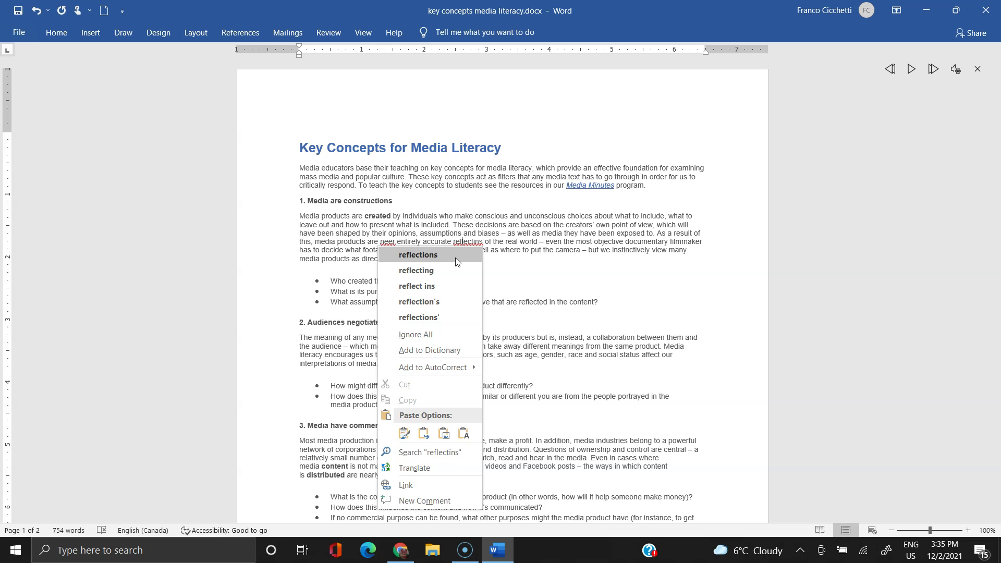
{"action": "left_click", "coordinate": [587, 287]}
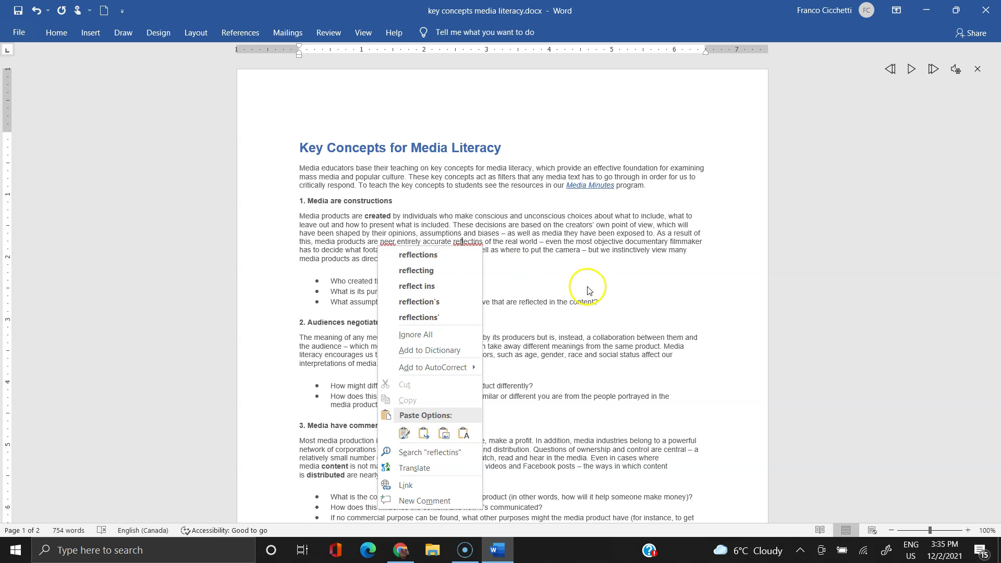
{"action": "left_click", "coordinate": [413, 237]}
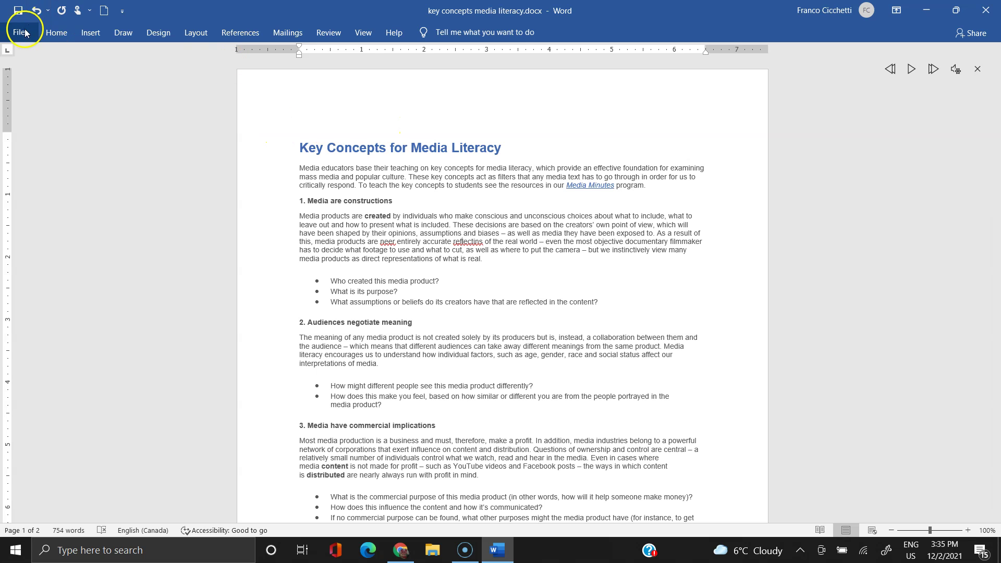
{"action": "left_click", "coordinate": [320, 41]}
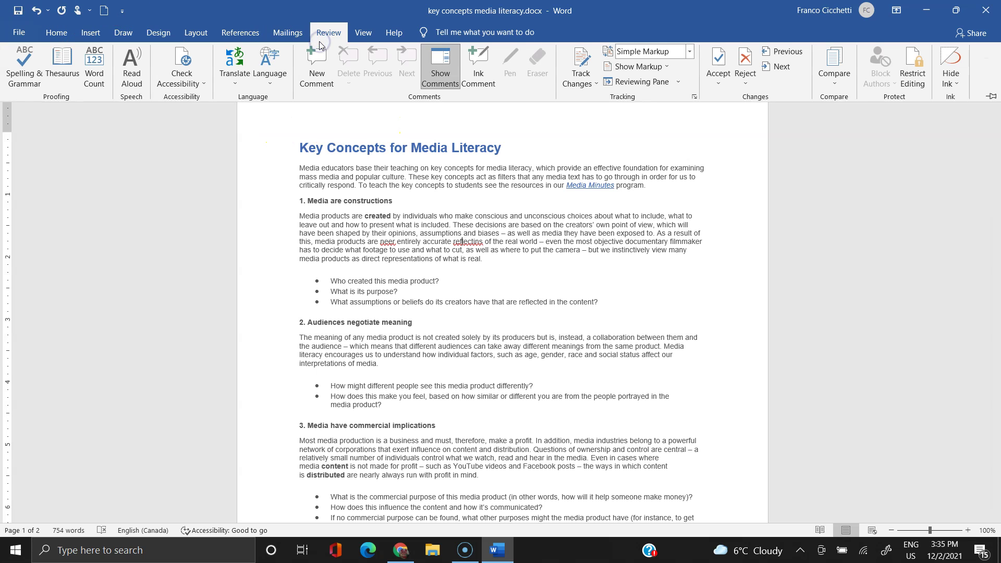
{"action": "left_click", "coordinate": [131, 65]}
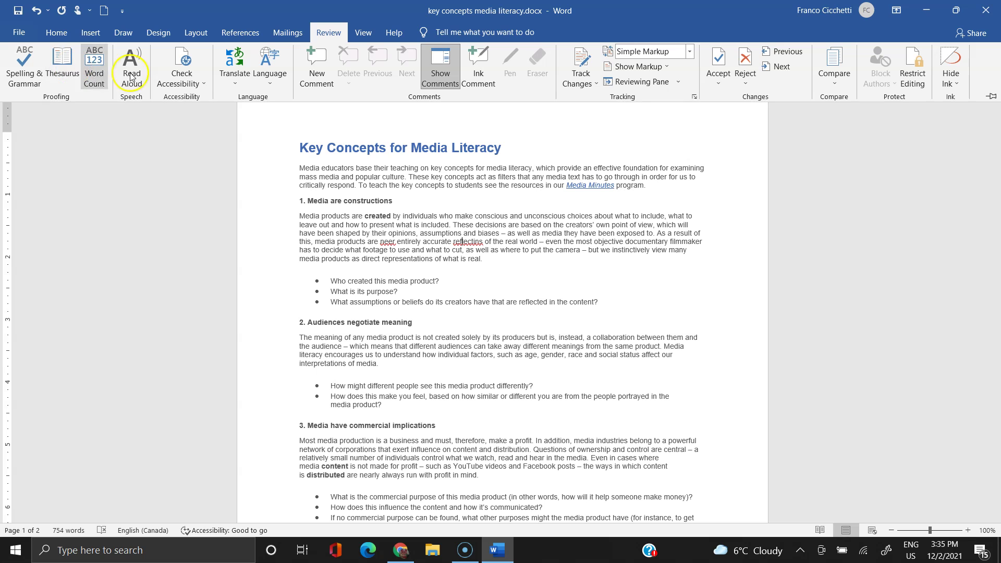
Step: Correct "reflectins" to "reflections" and "neer" to "near" using their suggested spellings
{"action": "right_click", "coordinate": [472, 245]}
{"action": "left_click", "coordinate": [447, 250]}
{"action": "right_click", "coordinate": [391, 240]}
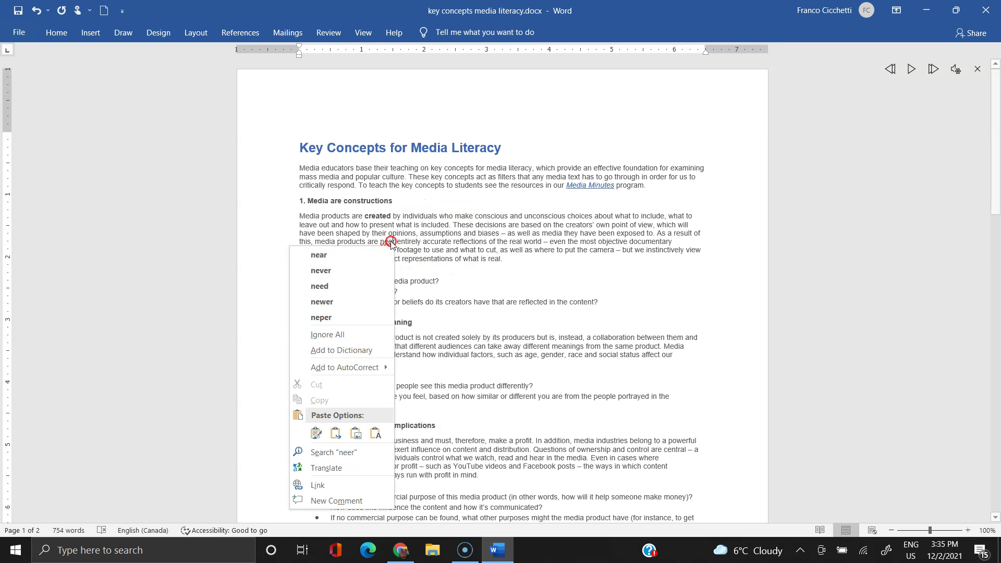
{"action": "left_click", "coordinate": [317, 253]}
Step: Look up synonyms for "reflections" in the Thesaurus and review the listed meanings
{"action": "double_click", "coordinate": [472, 243]}
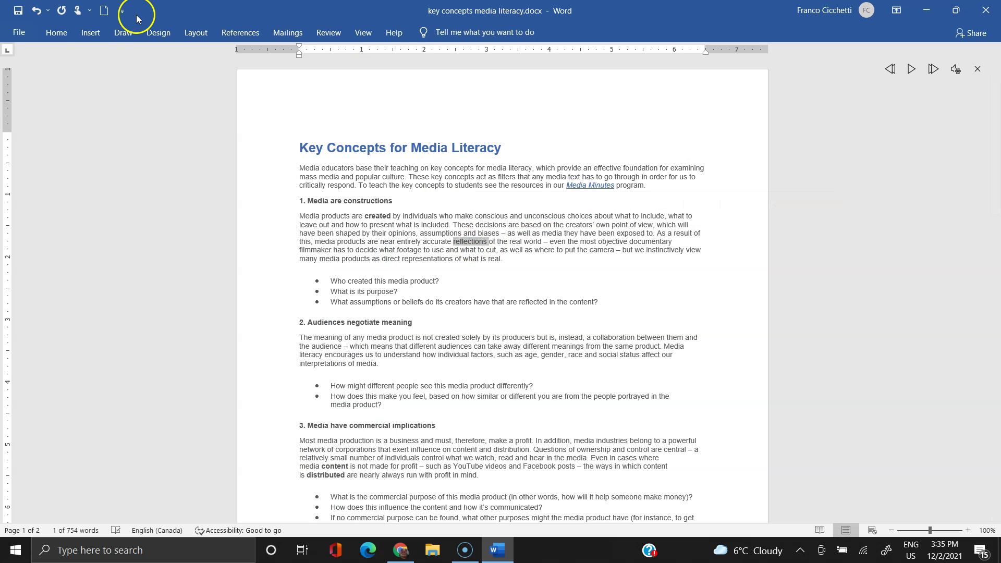
{"action": "left_click", "coordinate": [313, 26]}
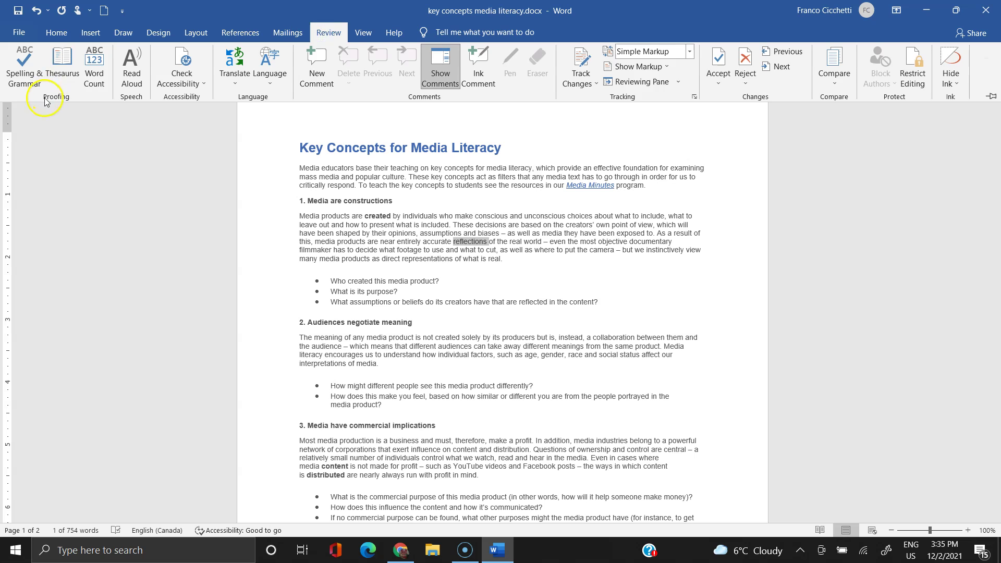
{"action": "left_click", "coordinate": [56, 74]}
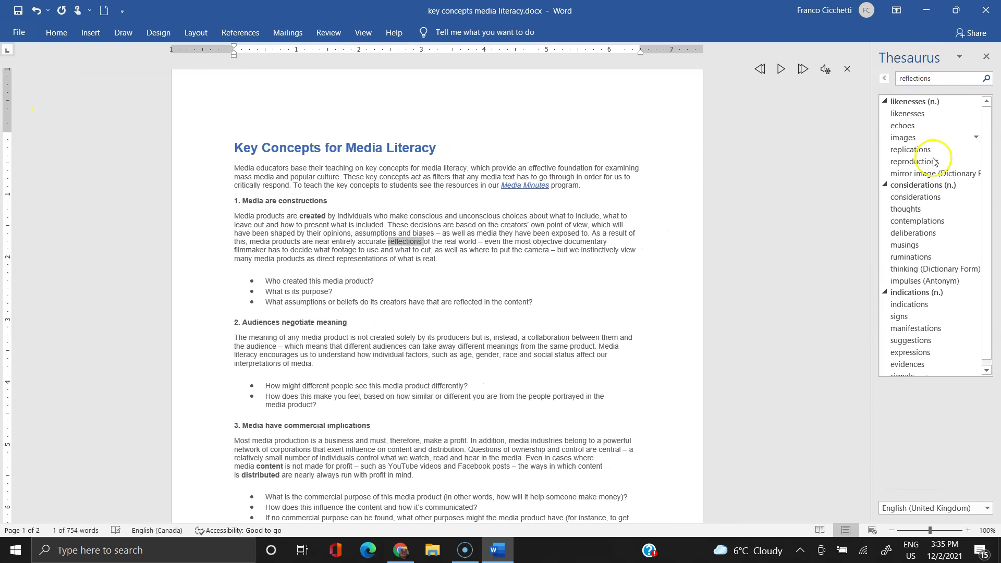
{"action": "scroll", "coordinate": [929, 250], "scroll_direction": "down", "scroll_amount": 1}
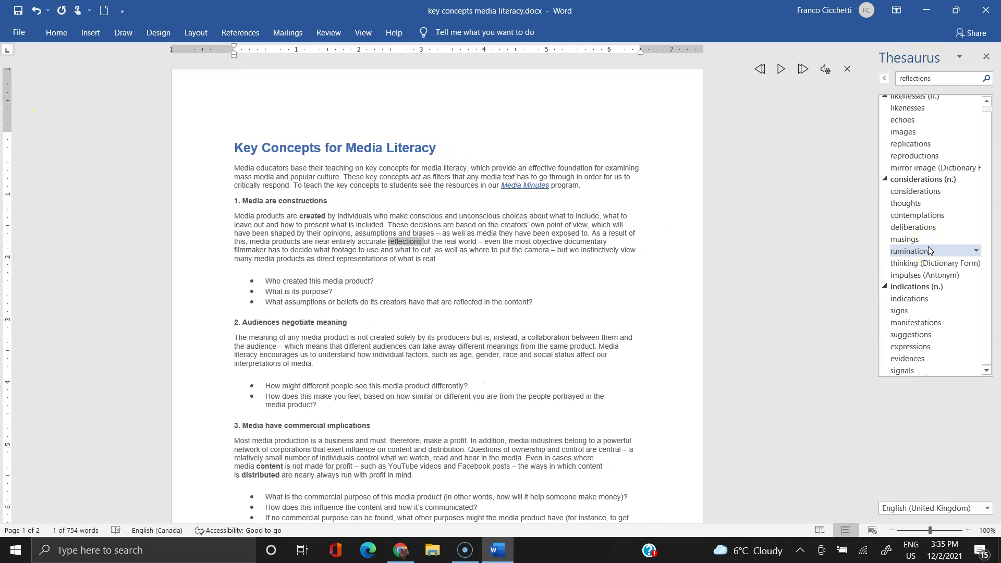
{"action": "scroll", "coordinate": [928, 246], "scroll_direction": "up", "scroll_amount": 1}
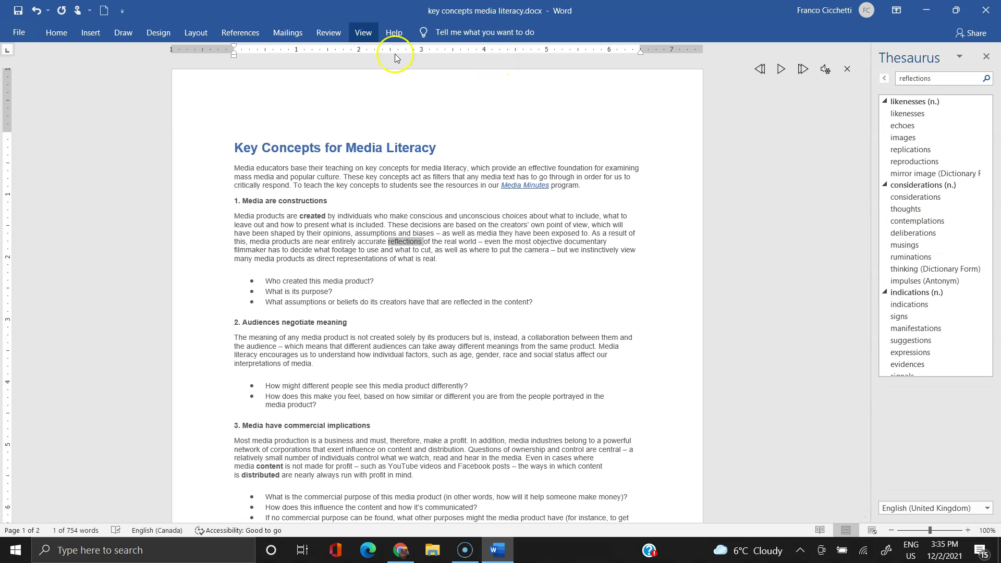
{"action": "left_click", "coordinate": [323, 33]}
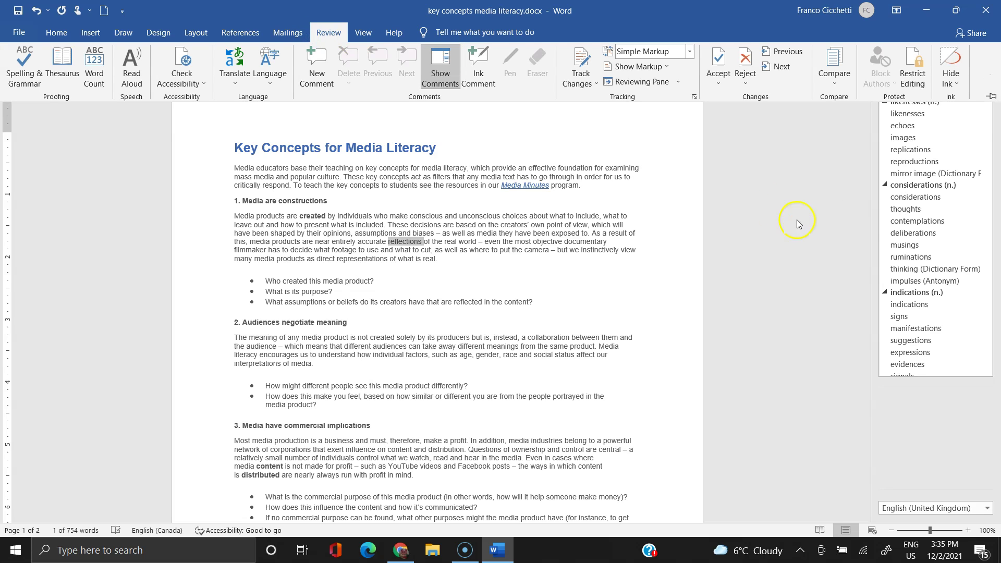
Step: Follow Thesaurus synonyms from "considerations" through to "trepidation" and insert "disquiet" in place of "reflections"
{"action": "left_click", "coordinate": [913, 197]}
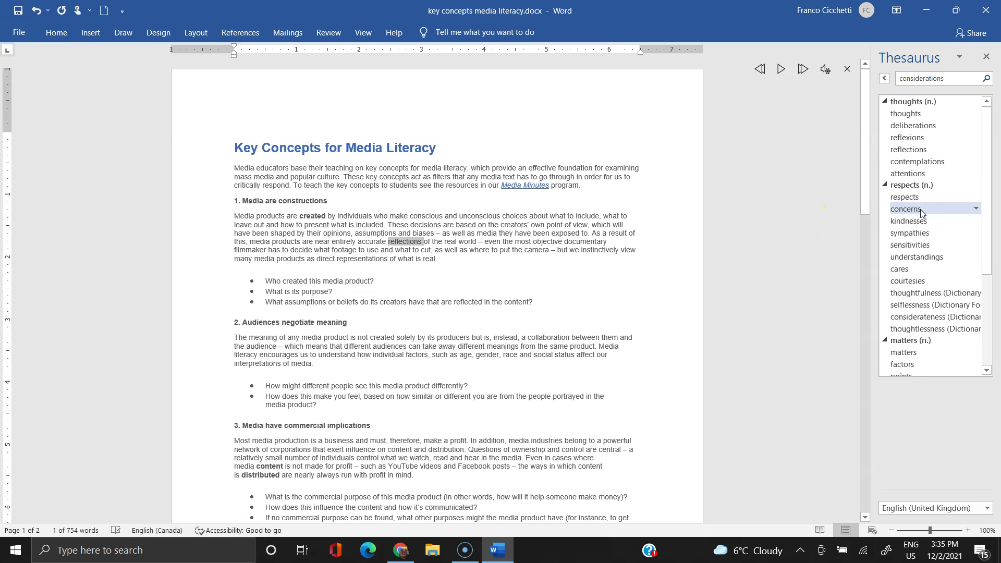
{"action": "left_click", "coordinate": [920, 213]}
{"action": "left_click", "coordinate": [920, 213]}
{"action": "left_click", "coordinate": [920, 213]}
{"action": "left_click", "coordinate": [985, 209]}
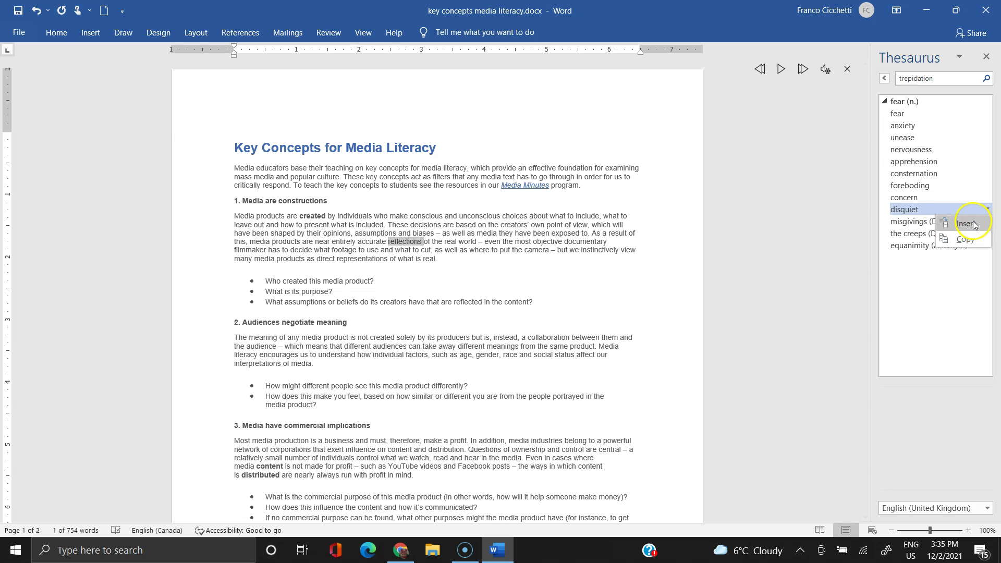
{"action": "left_click", "coordinate": [987, 210]}
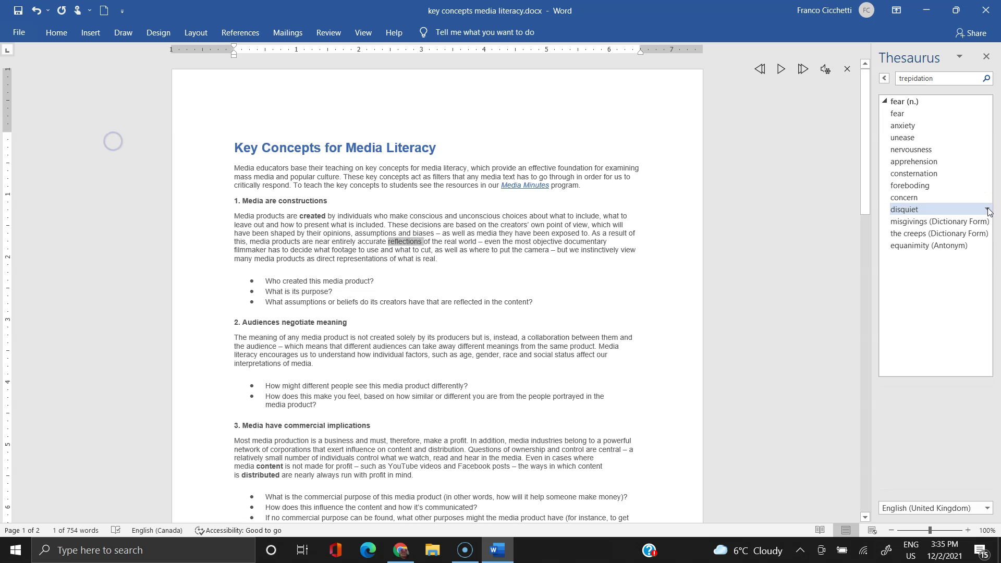
{"action": "left_click", "coordinate": [987, 210]}
{"action": "left_click", "coordinate": [979, 225]}
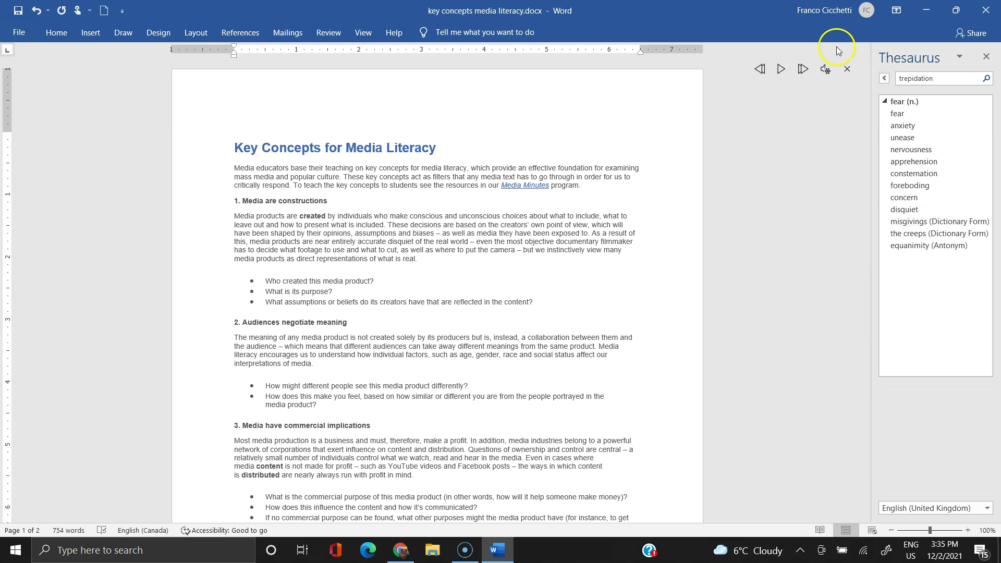
Step: Close the Thesaurus, view an Italian translation of the introductory paragraph, and close the Translator without inserting it
{"action": "left_click", "coordinate": [339, 34]}
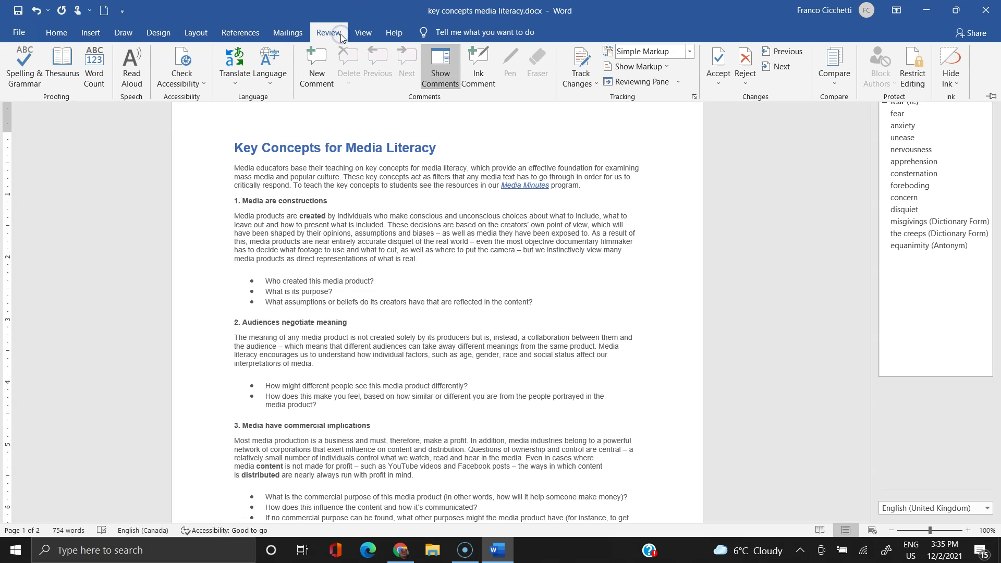
{"action": "left_click", "coordinate": [292, 211]}
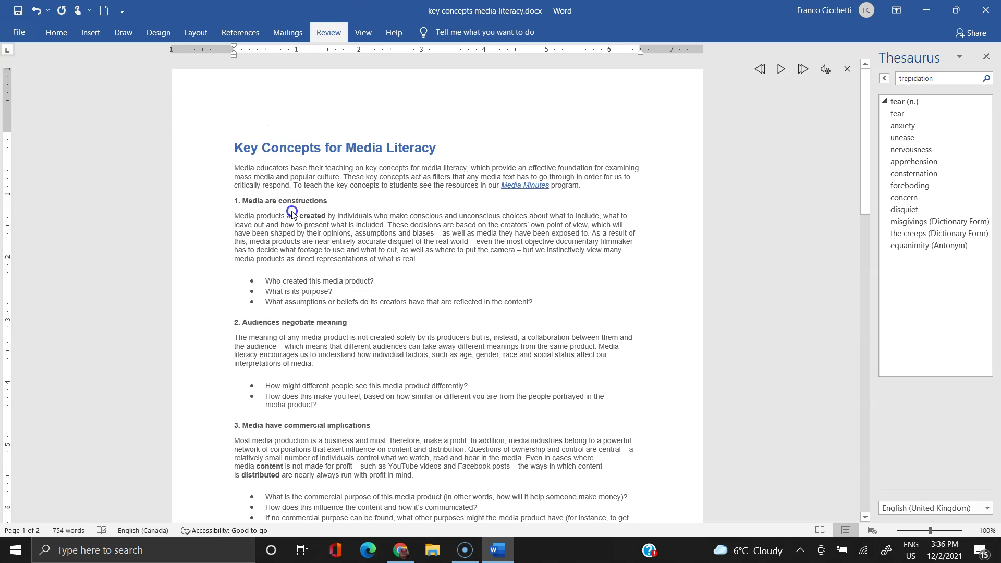
{"action": "triple_click", "coordinate": [237, 168]}
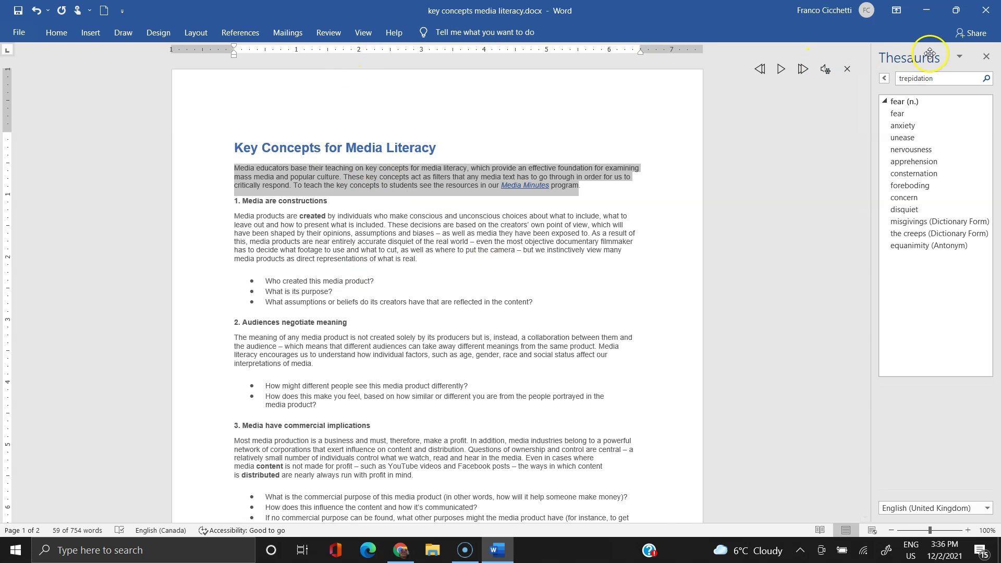
{"action": "left_click", "coordinate": [986, 56]}
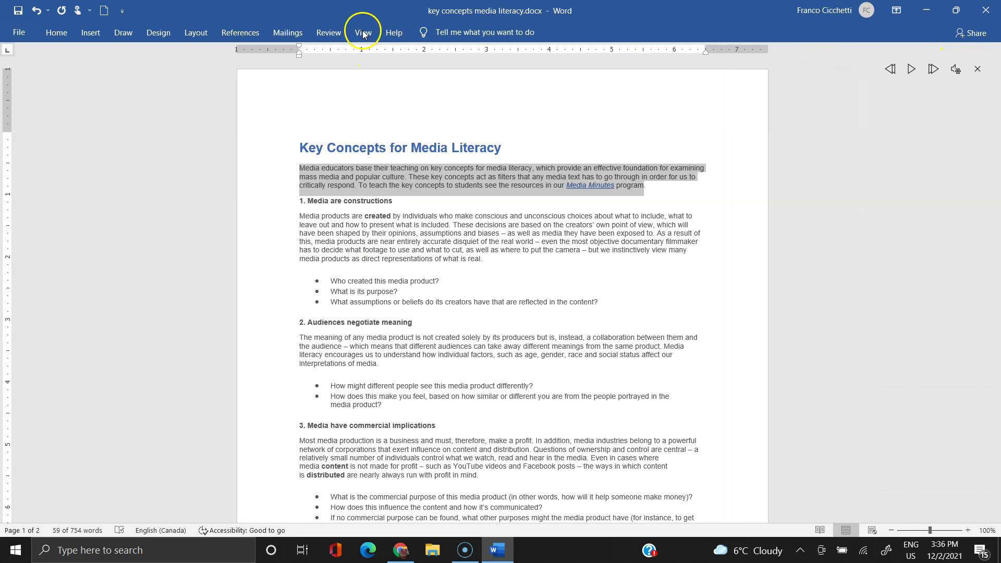
{"action": "left_click", "coordinate": [314, 32]}
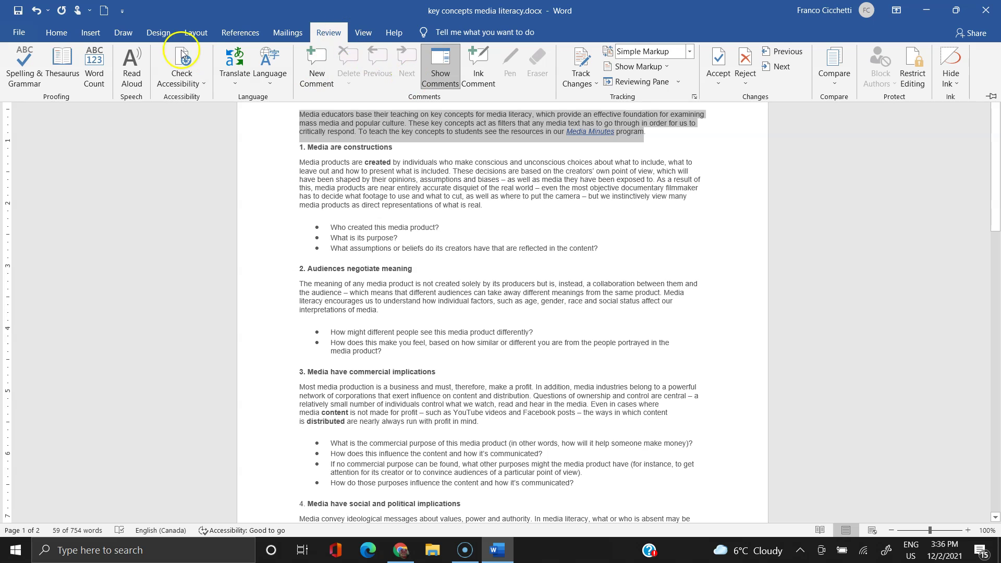
{"action": "left_click", "coordinate": [234, 70]}
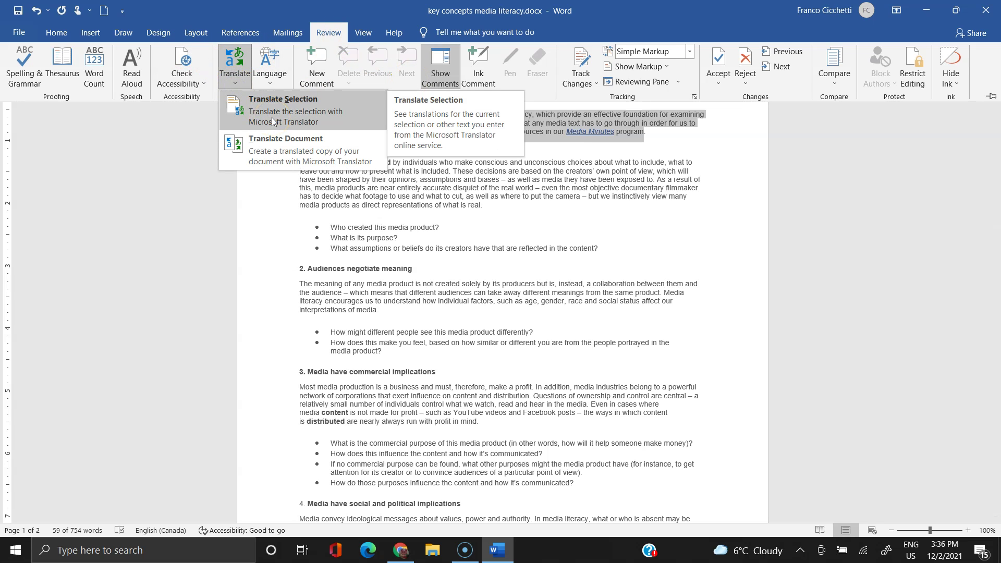
{"action": "left_click", "coordinate": [284, 105]}
{"action": "left_click", "coordinate": [286, 124]}
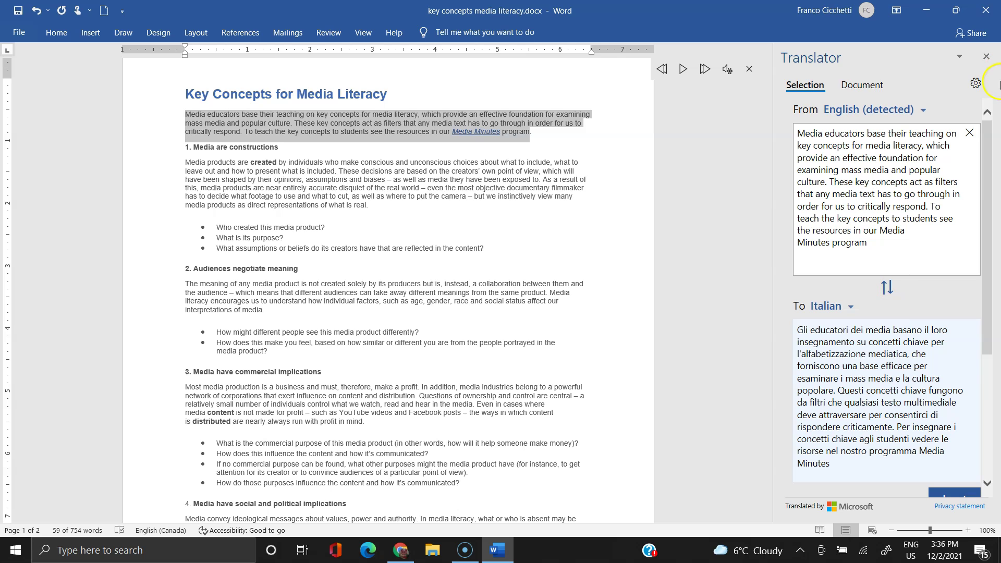
{"action": "left_click", "coordinate": [987, 57]}
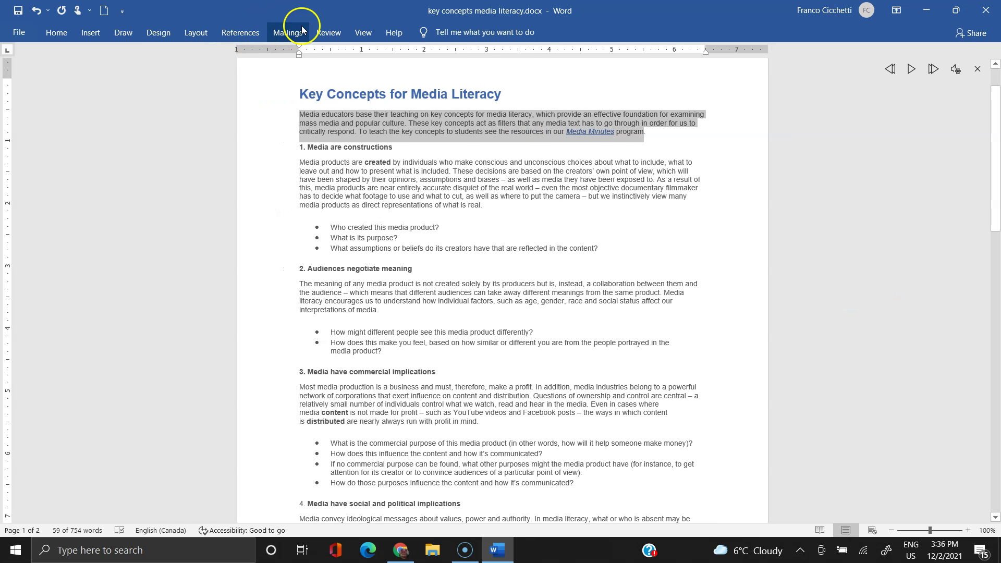
{"action": "left_click", "coordinate": [336, 34]}
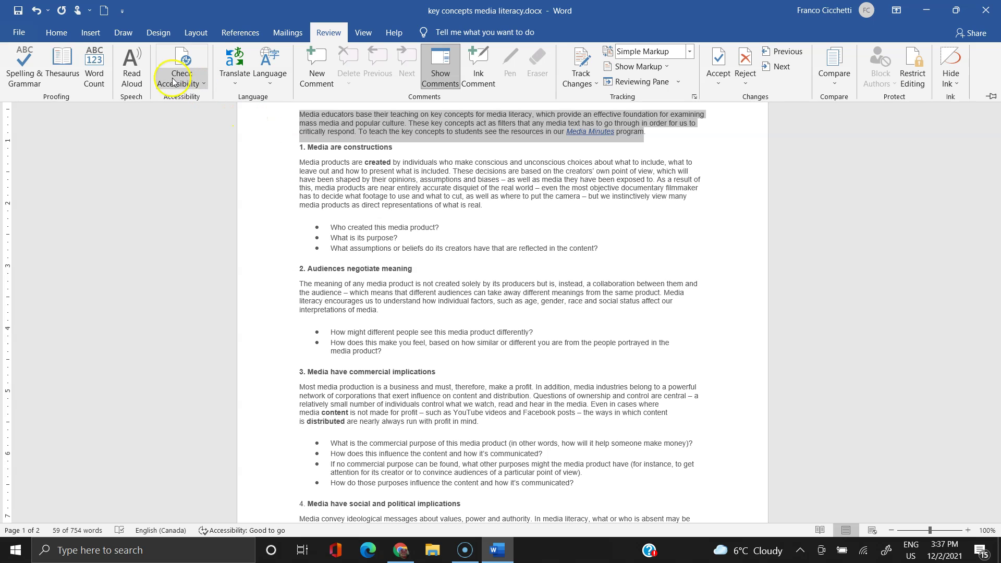
{"action": "left_click", "coordinate": [138, 79]}
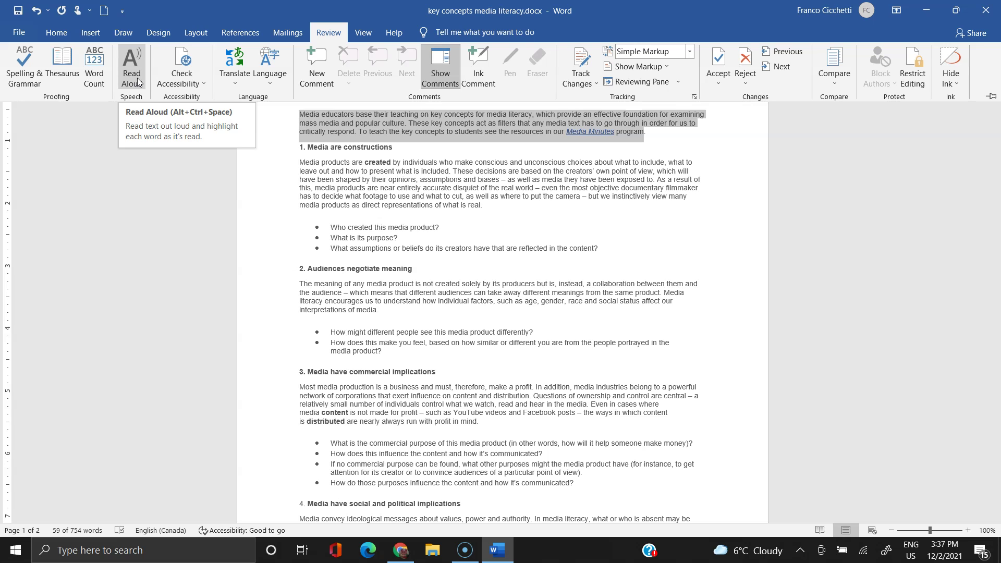
{"action": "left_click", "coordinate": [311, 122]}
{"action": "left_click", "coordinate": [316, 178]}
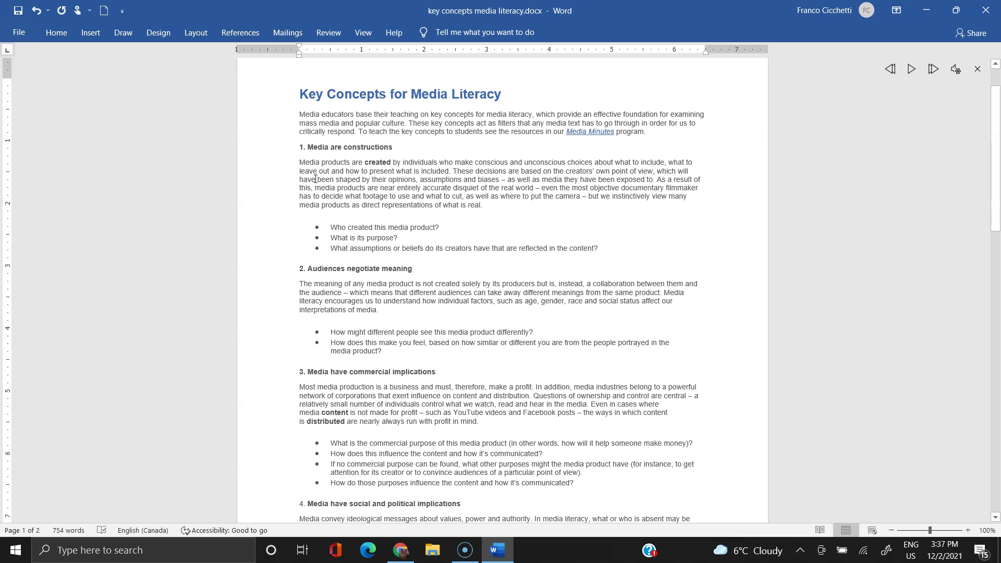
{"action": "left_click", "coordinate": [312, 179]}
{"action": "left_click_drag", "start_coordinate": [301, 93], "coordinate": [385, 133]}
{"action": "left_click", "coordinate": [391, 135]}
Step: Select the introductory paragraph, start Read Aloud on it and pause the reading
{"action": "left_click_drag", "start_coordinate": [311, 118], "coordinate": [661, 131]}
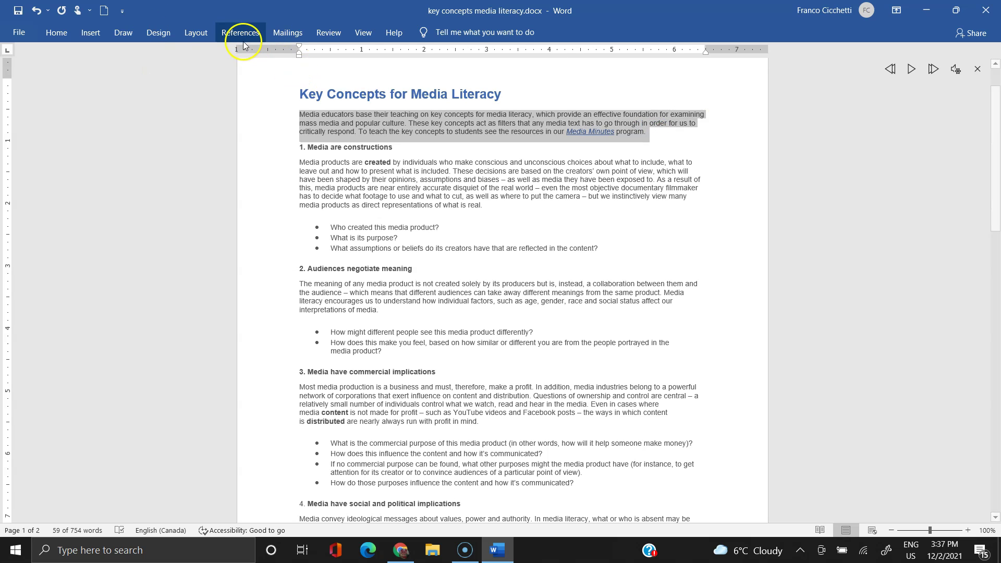
{"action": "left_click", "coordinate": [313, 32]}
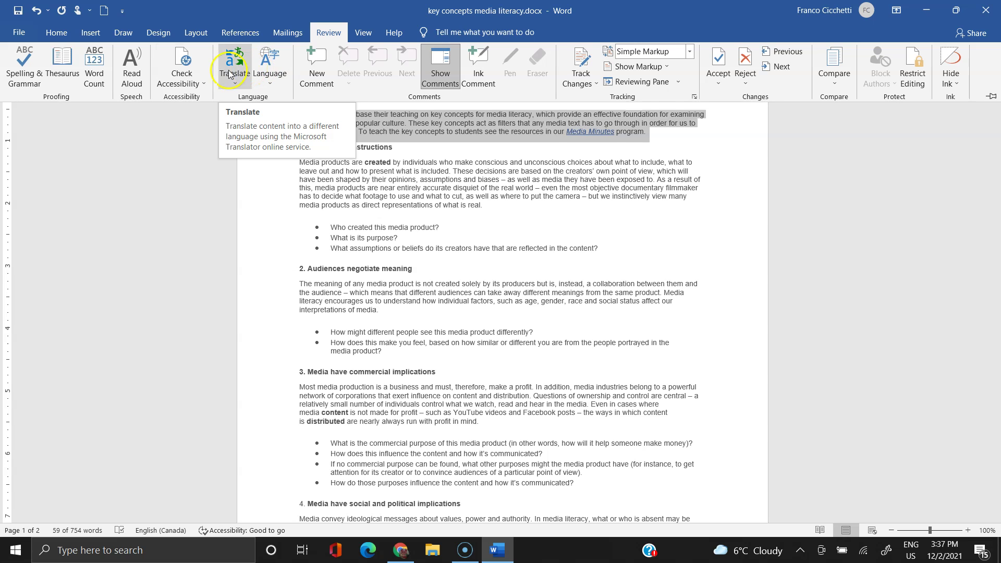
{"action": "left_click", "coordinate": [139, 70]}
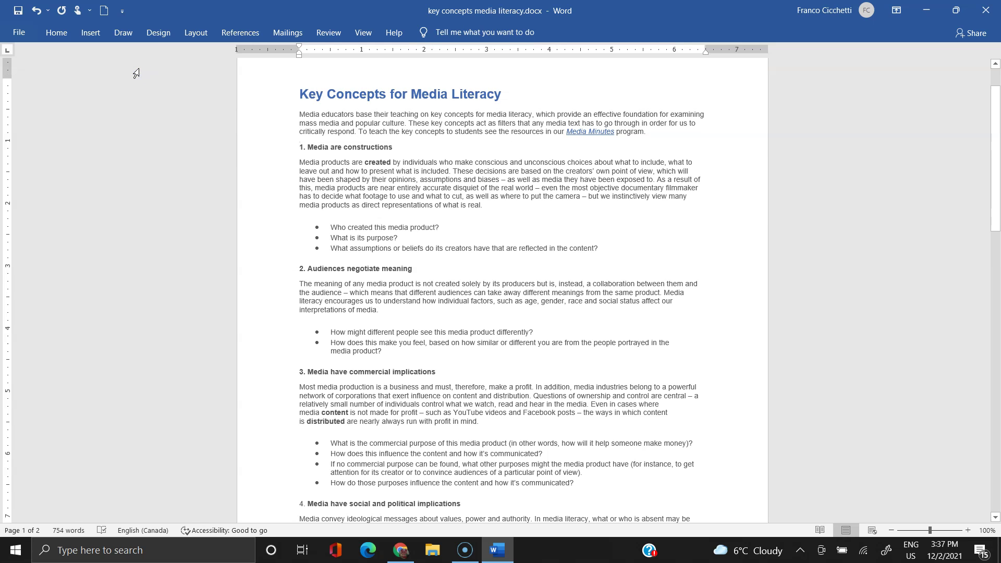
{"action": "left_click", "coordinate": [325, 31]}
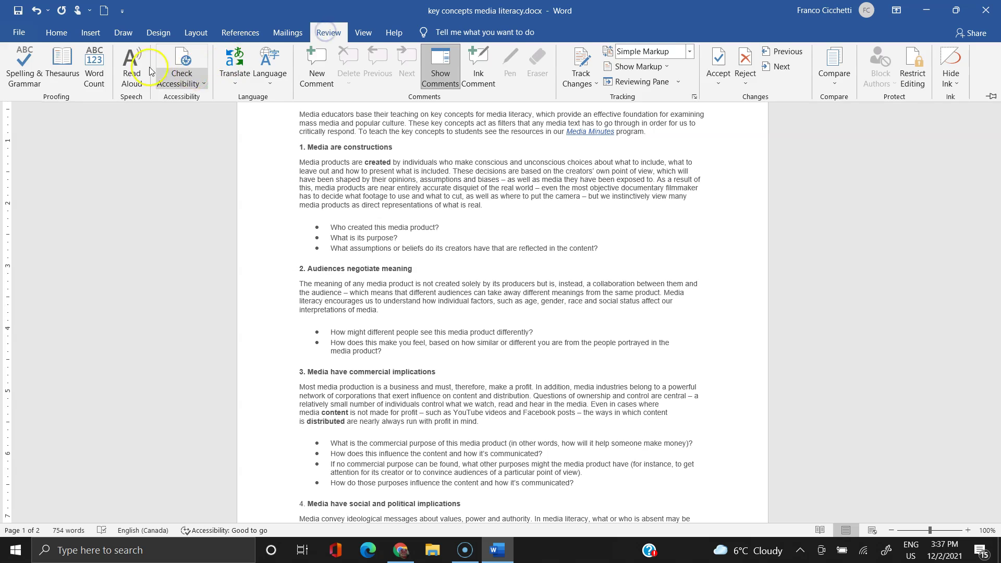
{"action": "left_click", "coordinate": [139, 68]}
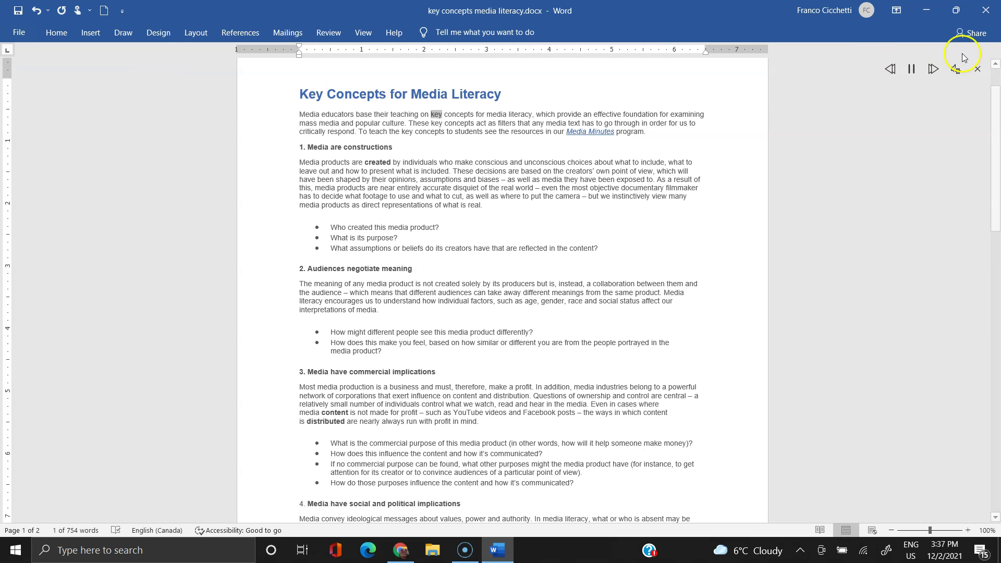
{"action": "left_click", "coordinate": [911, 69]}
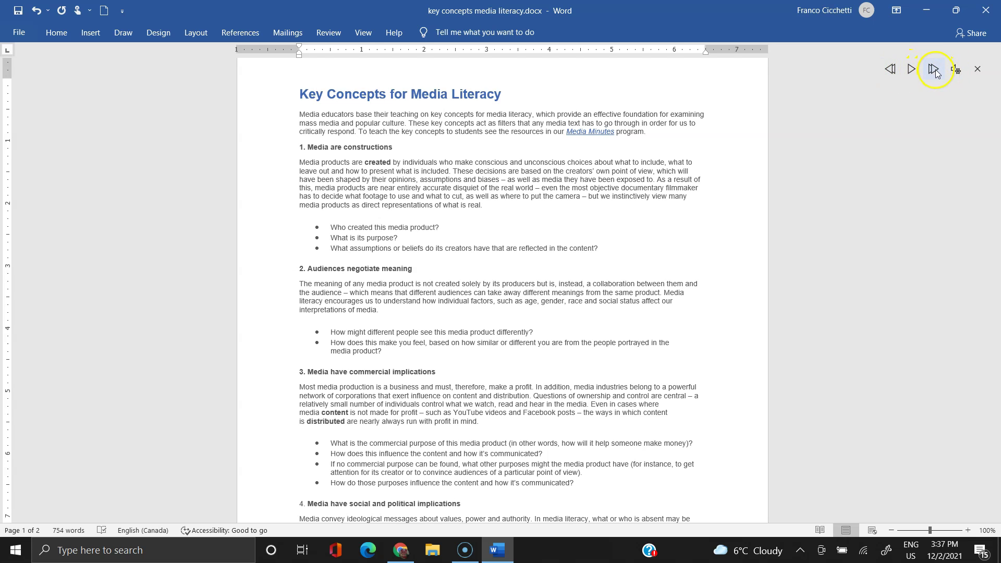
Step: Raise the Read Aloud reading speed above the midpoint of its slider and resume reading
{"action": "left_click", "coordinate": [957, 70]}
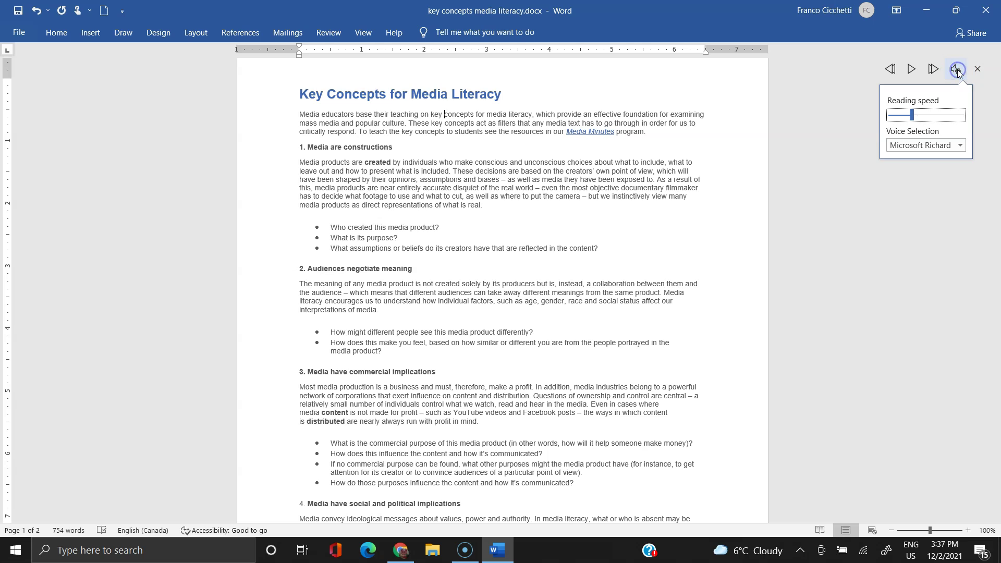
{"action": "left_click", "coordinate": [916, 114]}
{"action": "left_click_drag", "start_coordinate": [916, 115], "coordinate": [938, 120]}
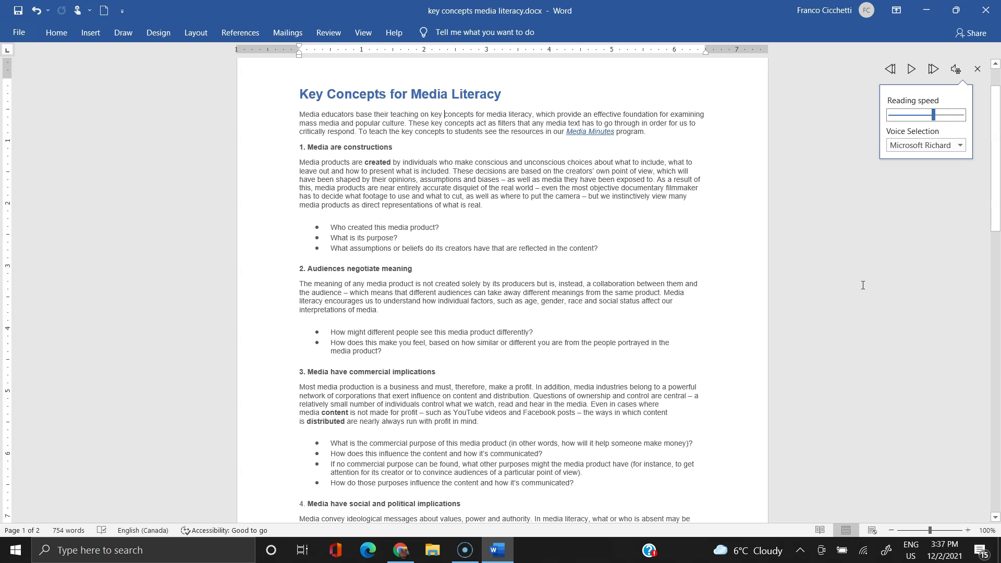
{"action": "left_click", "coordinate": [911, 69]}
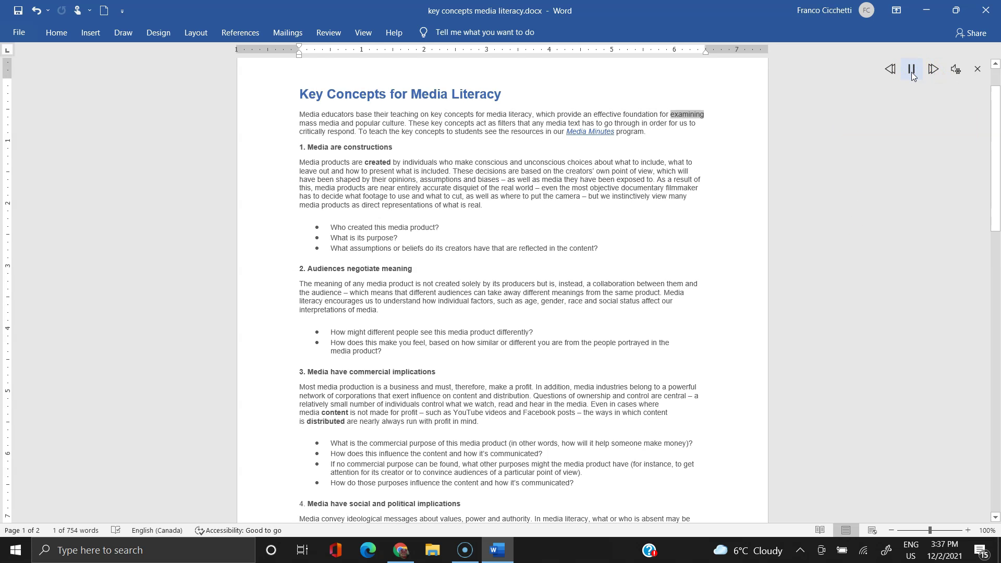
Step: Set the Read Aloud reading speed to the midpoint of its slider and pause the reading
{"action": "left_click", "coordinate": [955, 68]}
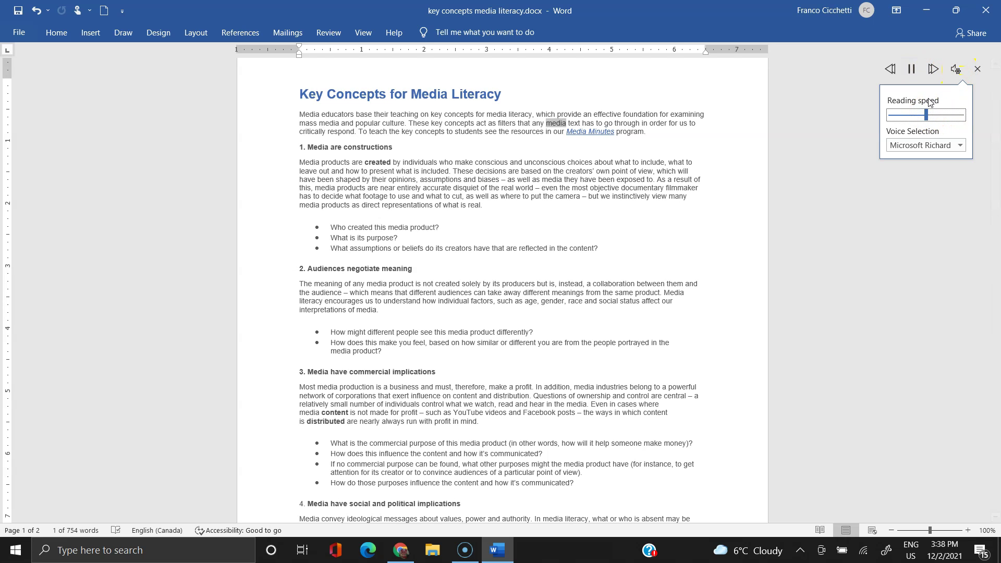
{"action": "left_click", "coordinate": [807, 160]}
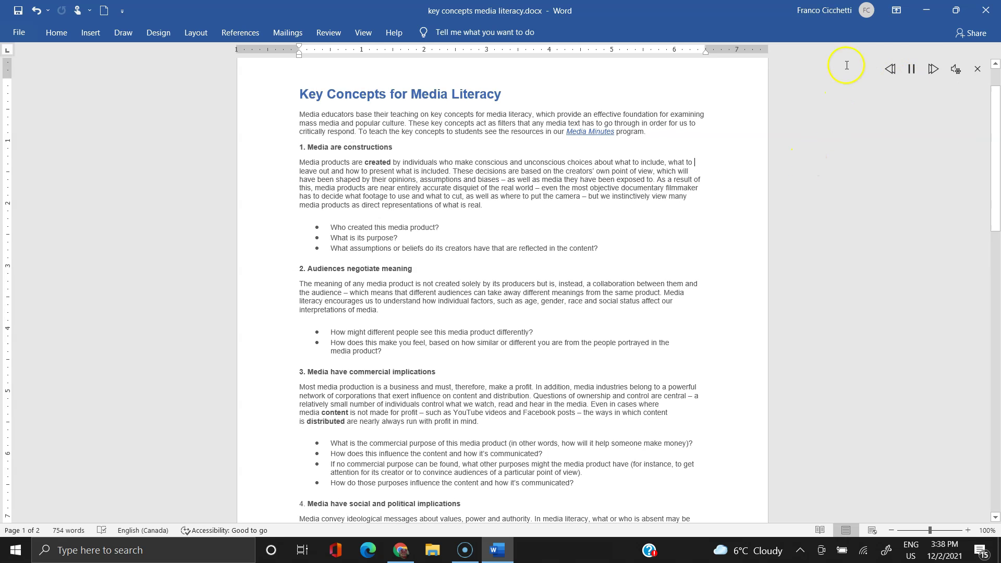
{"action": "left_click", "coordinate": [912, 68]}
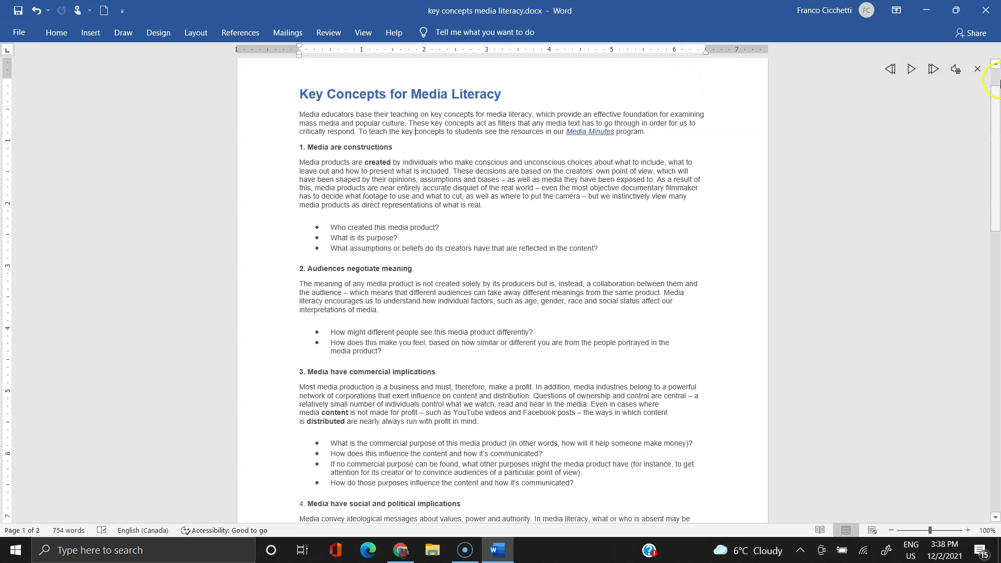
Step: View the voices offered for Read Aloud and close its settings without choosing another one
{"action": "left_click", "coordinate": [955, 69]}
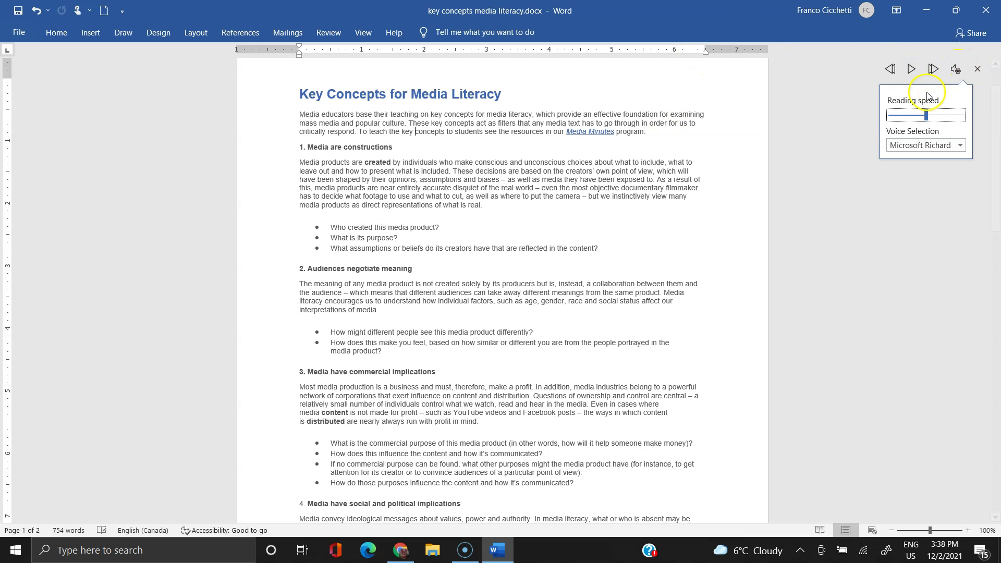
{"action": "left_click", "coordinate": [944, 145]}
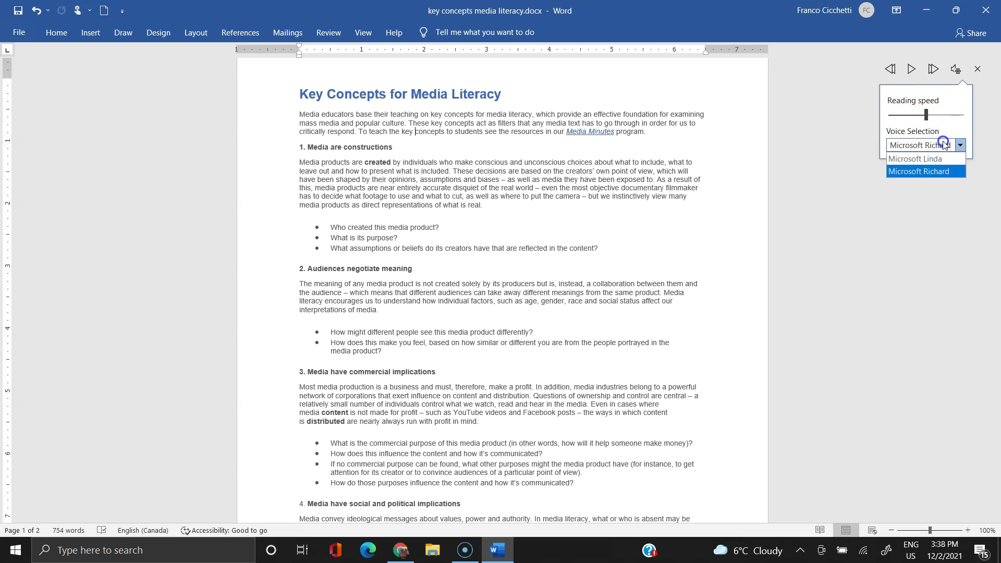
{"action": "left_click", "coordinate": [859, 162]}
Step: Add the comment "Review this for test, jbkdfbzsdlkjfbDSKJL" to the paragraph under "1. Media are constructions"
{"action": "left_click", "coordinate": [329, 32]}
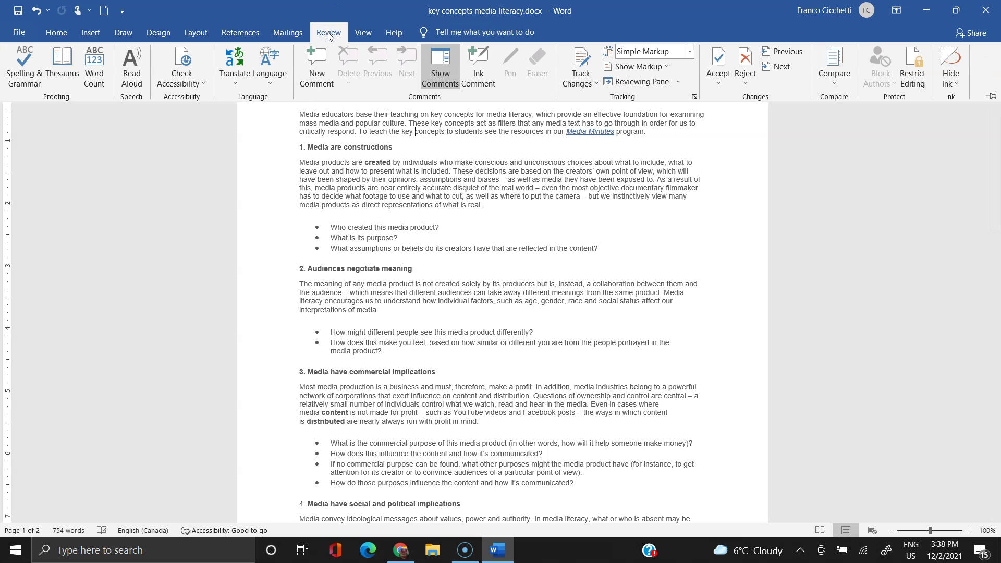
{"action": "left_click", "coordinate": [576, 256]}
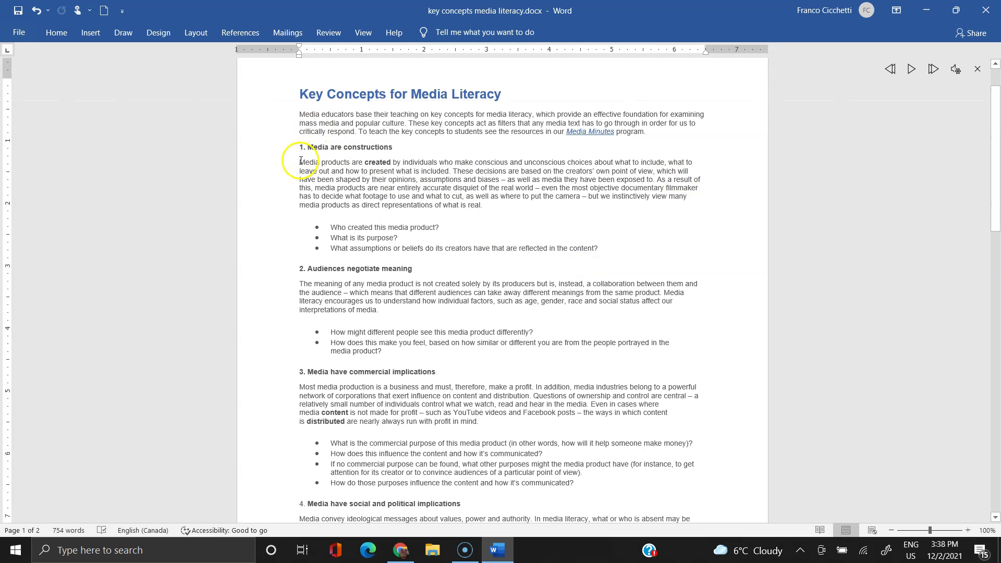
{"action": "left_click_drag", "start_coordinate": [300, 160], "coordinate": [705, 202]}
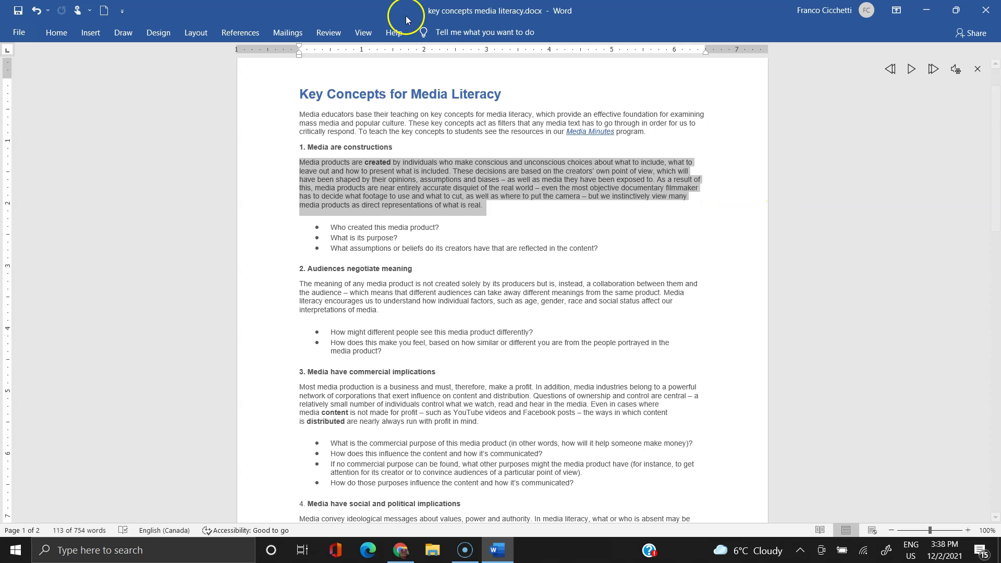
{"action": "left_click", "coordinate": [330, 32]}
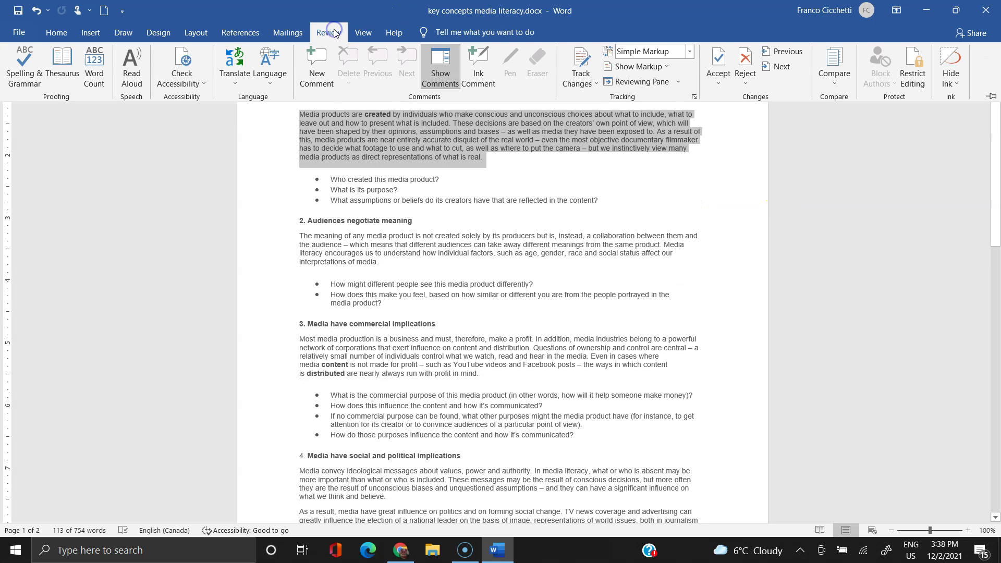
{"action": "left_click", "coordinate": [319, 76]}
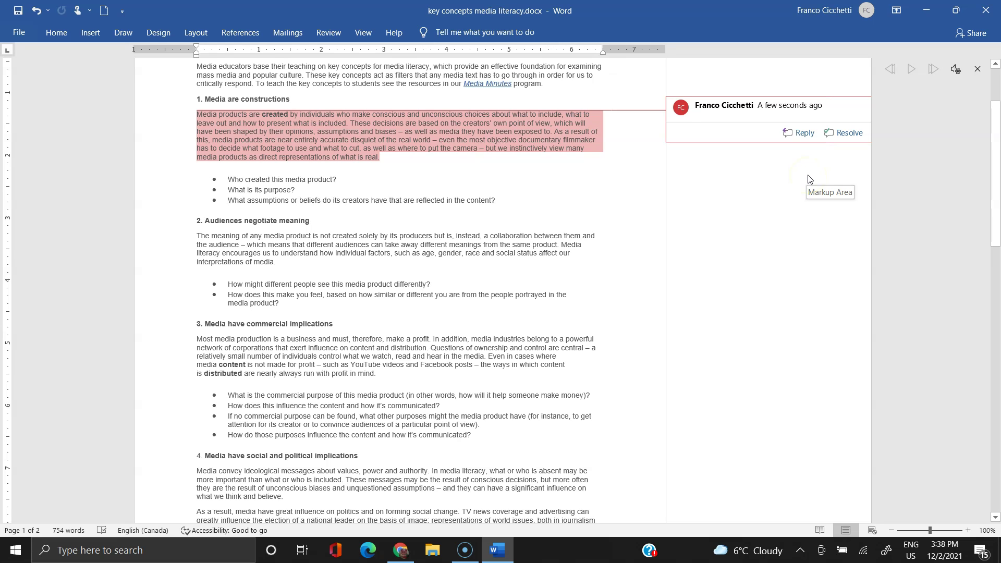
{"action": "type", "text": "Review this for"}
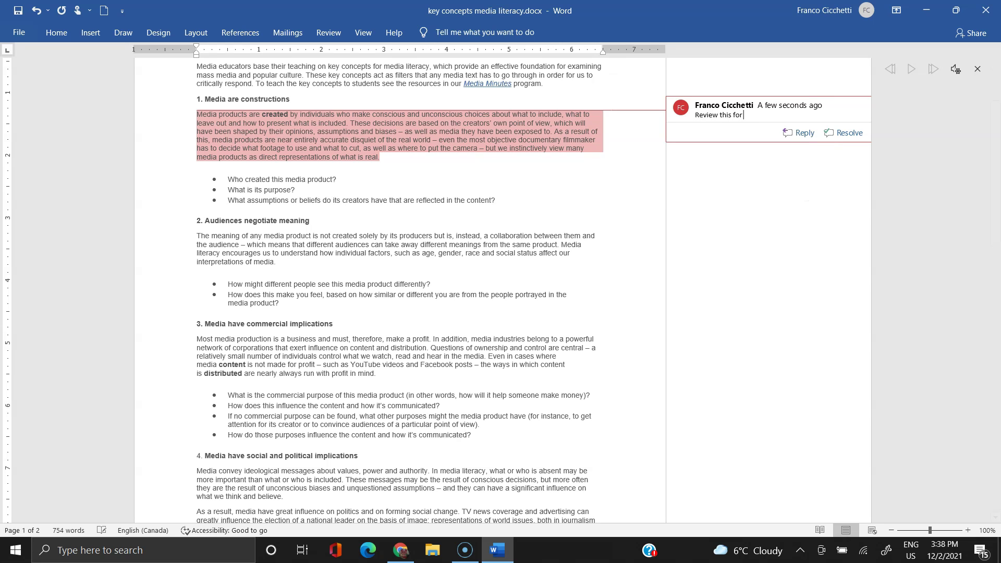
{"action": "type", "text": " test, jbkdfbzsdlkjfbDSKJL"}
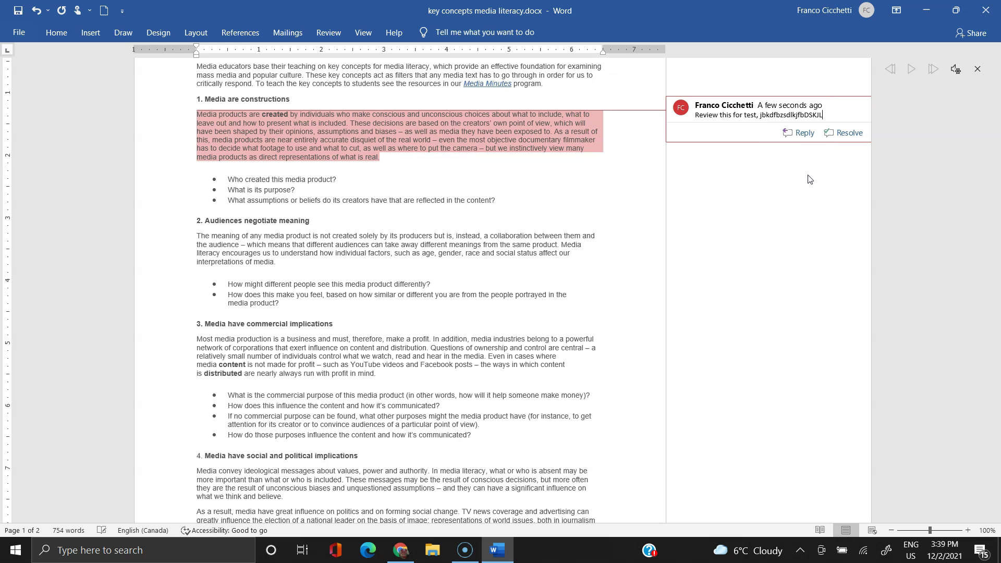
Step: Add an empty reply to the comment and return to the document text
{"action": "left_click", "coordinate": [801, 132]}
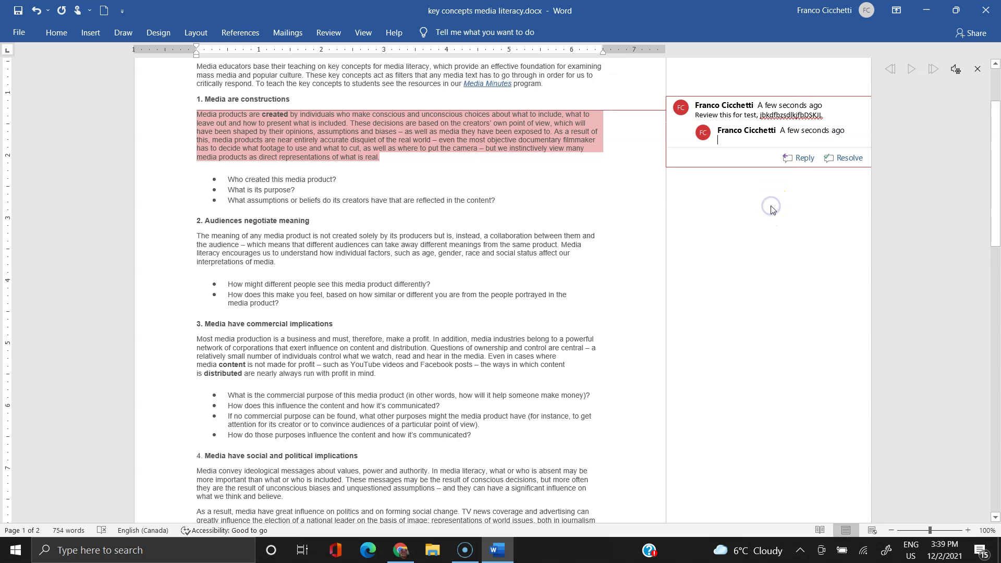
{"action": "left_click", "coordinate": [497, 241]}
{"action": "left_click", "coordinate": [384, 267]}
Step: Select the comment and its reply in turn to examine which document text they mark
{"action": "left_click", "coordinate": [730, 124]}
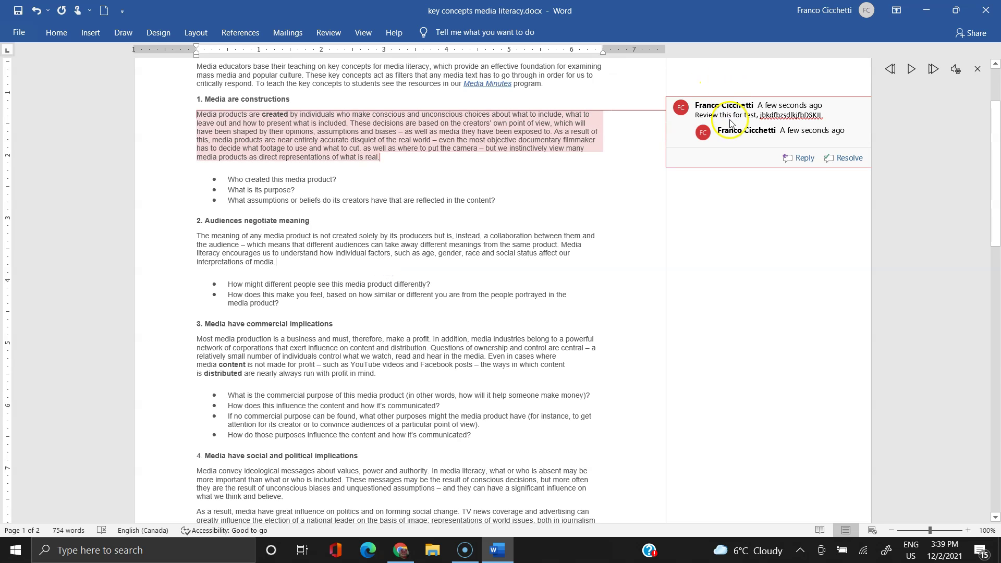
{"action": "left_click", "coordinate": [675, 138]}
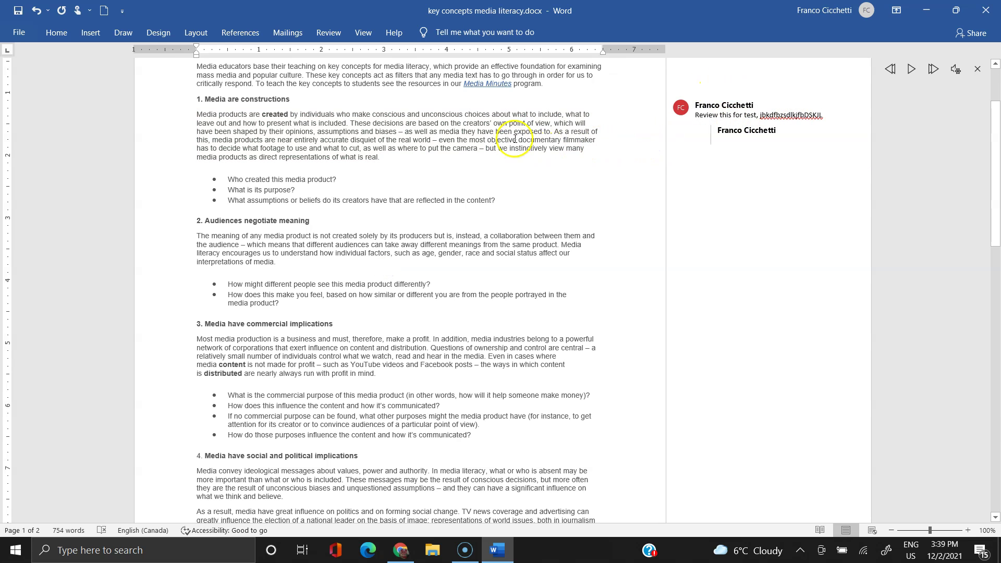
{"action": "left_click", "coordinate": [751, 114]}
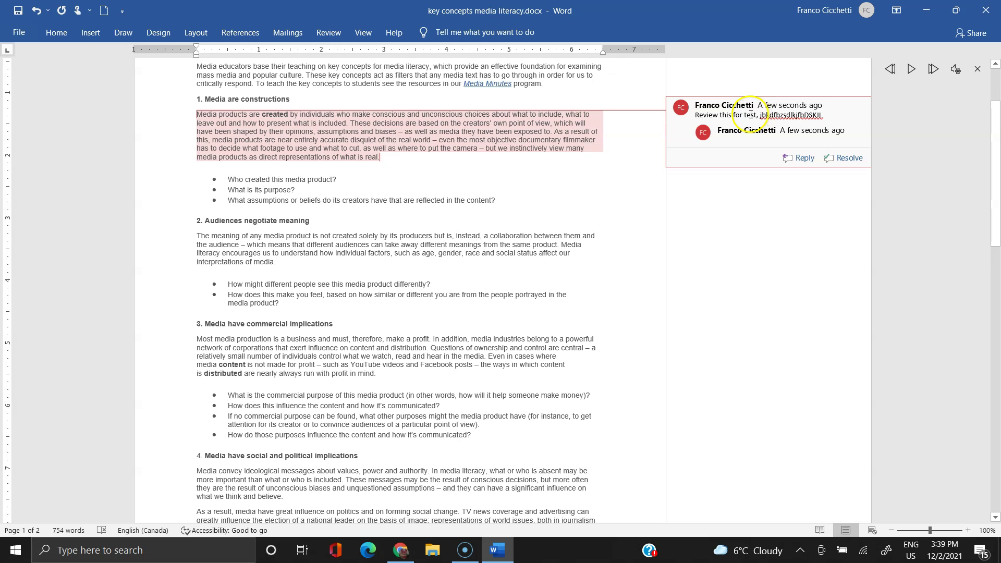
{"action": "left_click", "coordinate": [761, 353]}
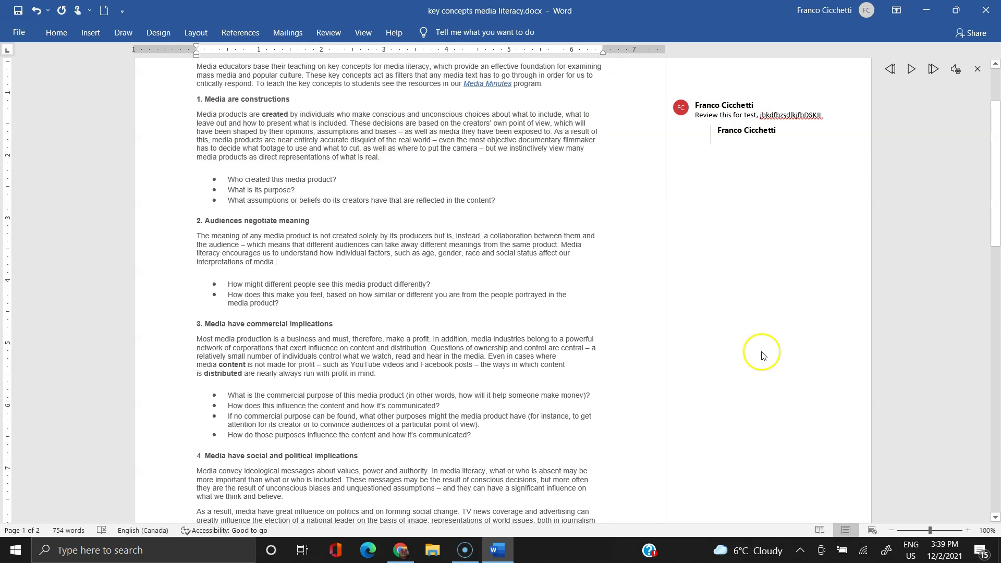
{"action": "left_click", "coordinate": [746, 130]}
{"action": "left_click", "coordinate": [467, 318]}
{"action": "left_click", "coordinate": [403, 367]}
Step: Start Windows voice typing before the document's title and dictate "And there you go it's listening and you can see"
{"action": "scroll", "coordinate": [403, 366], "scroll_direction": "up", "scroll_amount": 3}
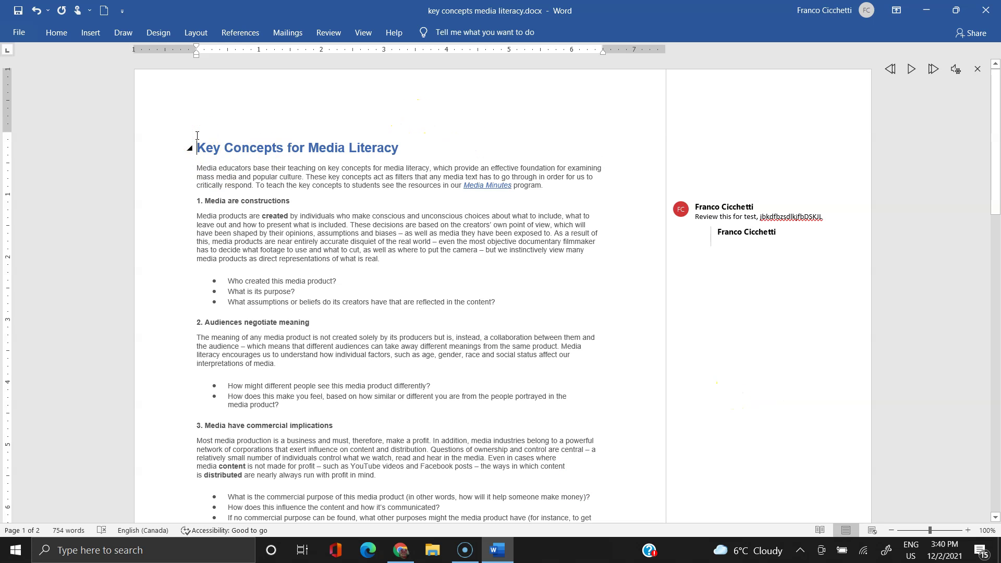
{"action": "key", "text": "super+h"}
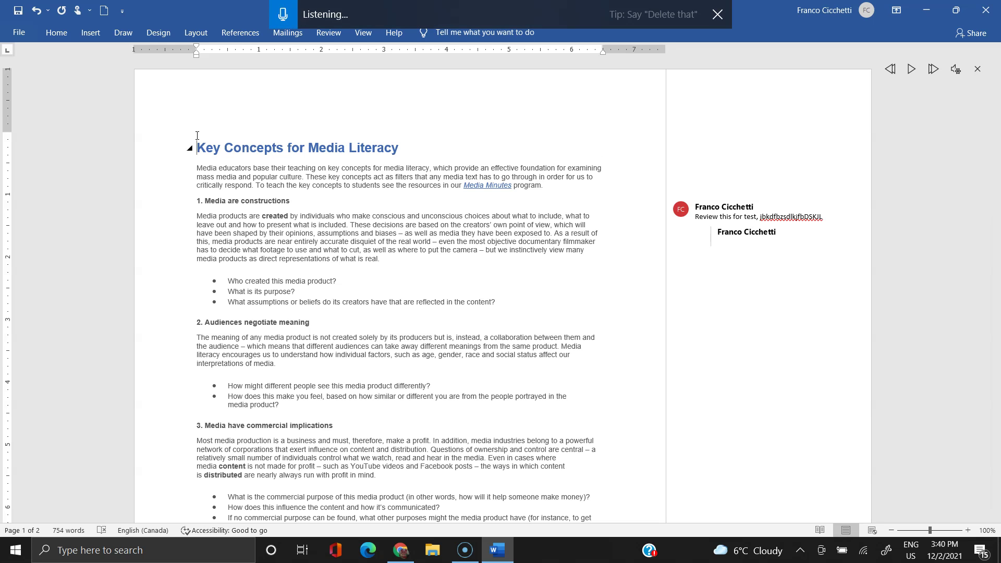
{"action": "left_click", "coordinate": [459, 98]}
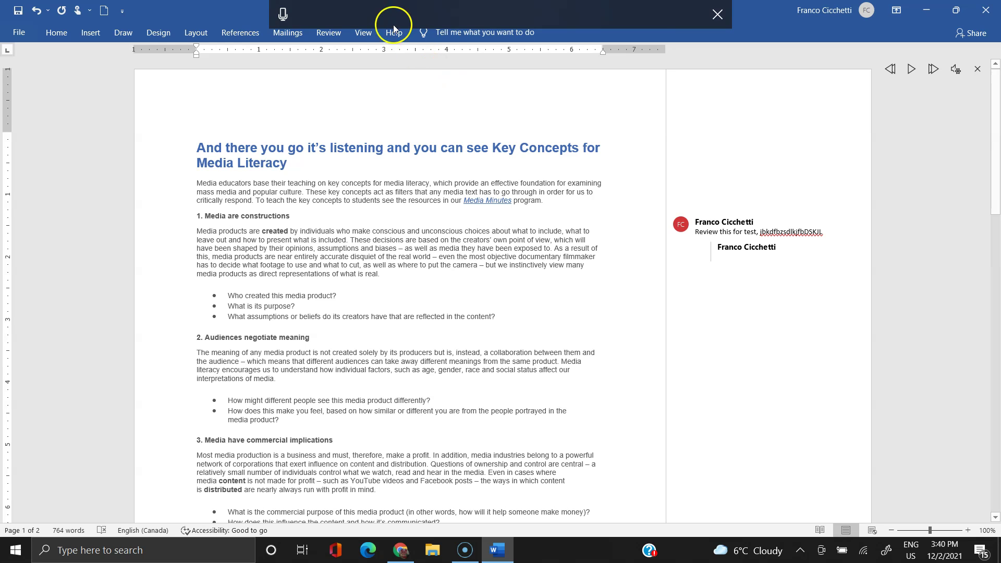
Step: Resume voice typing and dictate "as you can see it's typing what I'm saying and it's doing it reasonably quickly ."
{"action": "left_click", "coordinate": [279, 17]}
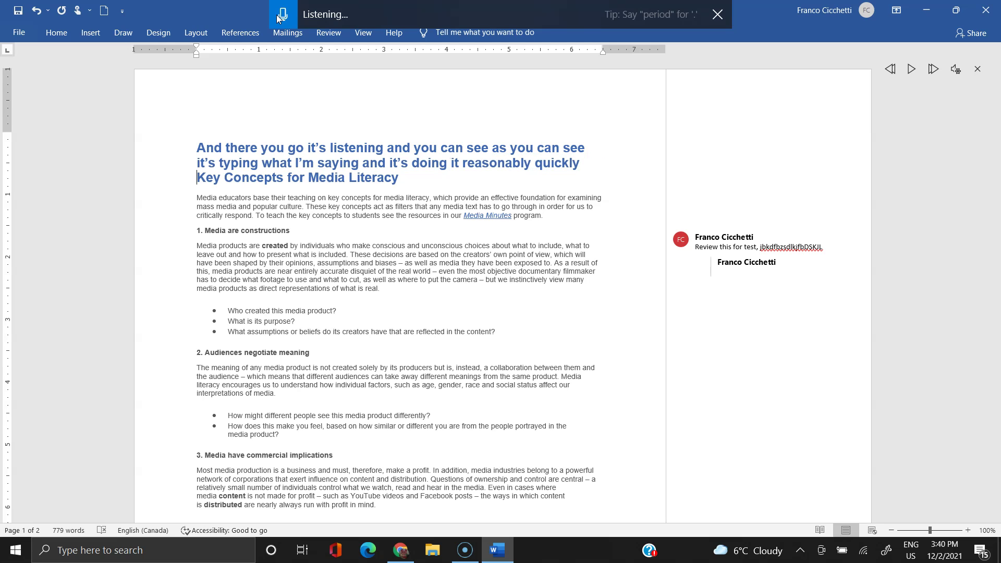
{"action": "left_click", "coordinate": [277, 18]}
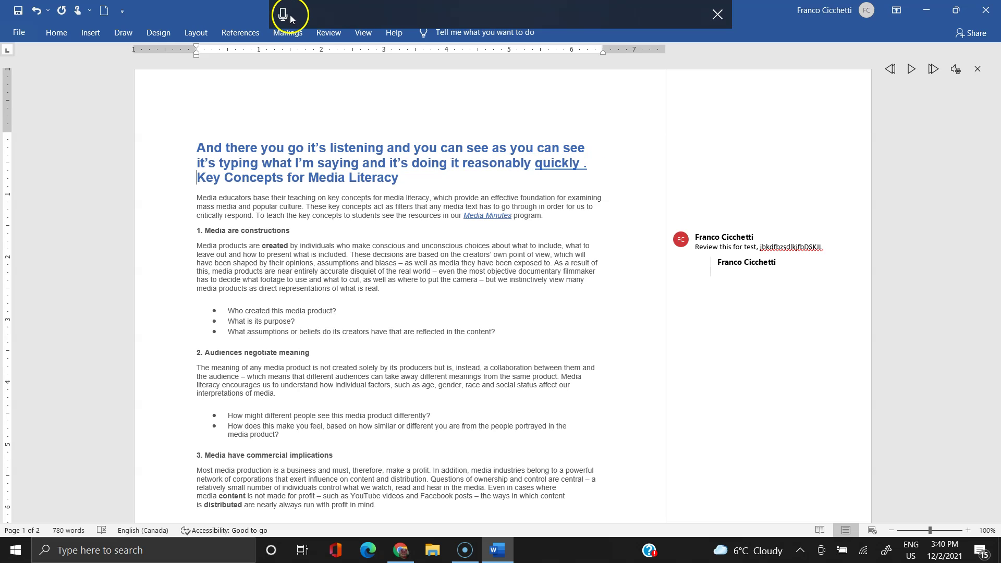
Step: Dictate a further passage about voice to text, from "And so on and so forth" to "a message which says UM", and close voice typing
{"action": "left_click", "coordinate": [282, 18]}
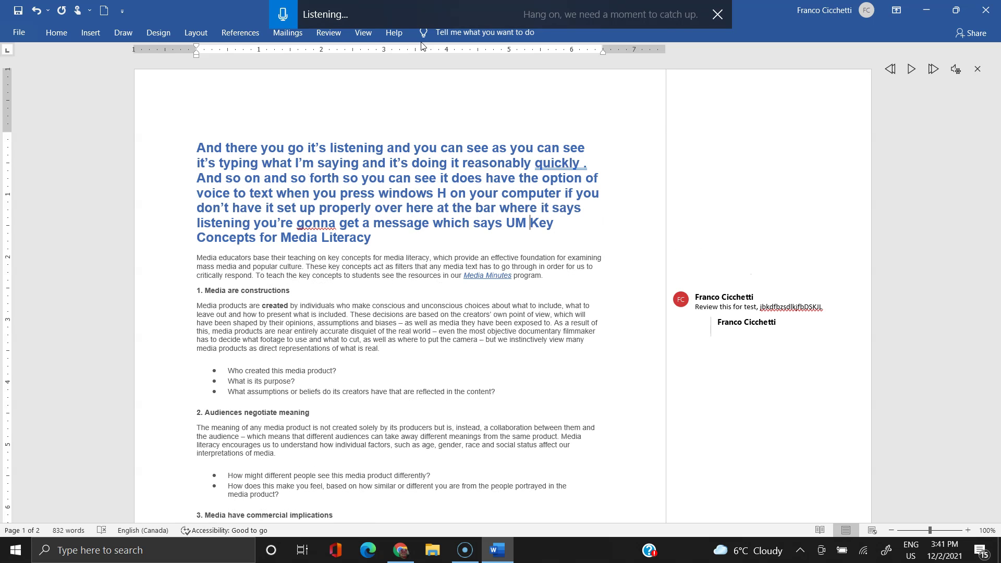
{"action": "left_click", "coordinate": [466, 21]}
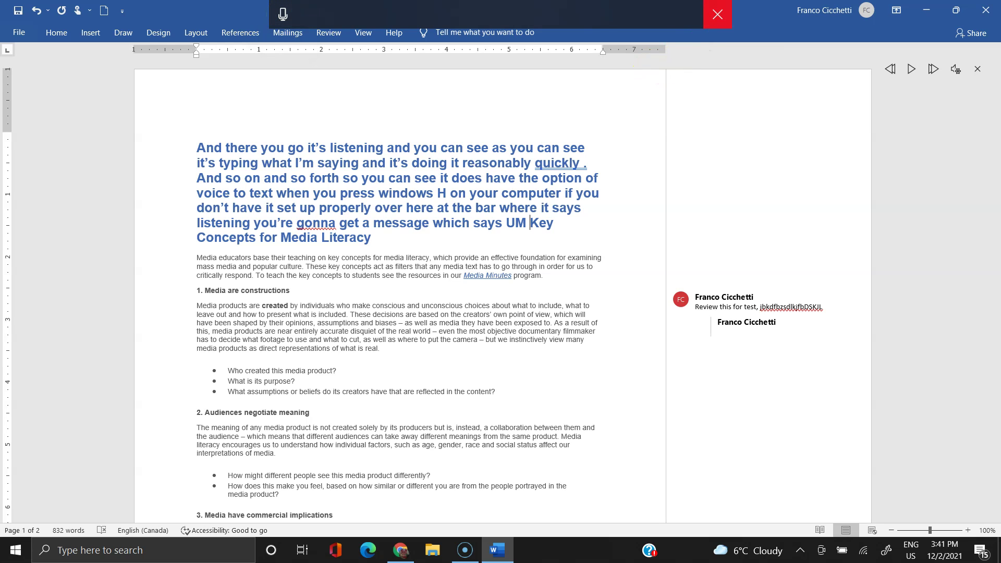
{"action": "left_click", "coordinate": [718, 14]}
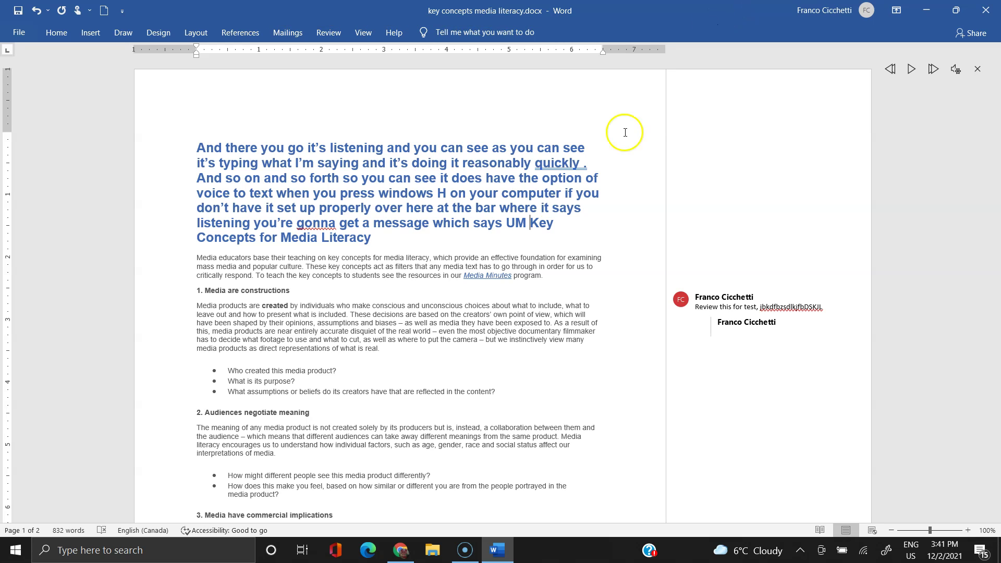